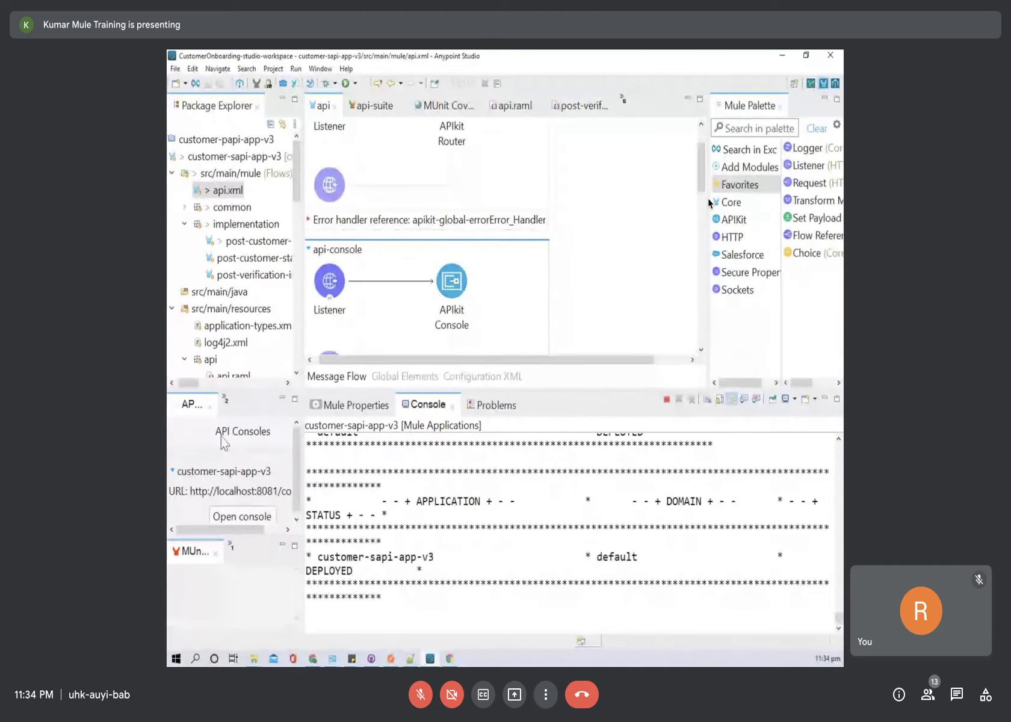
# Step: View the customer-sapi-app-v3 API console, then start recording a test for the api-console flow
pyautogui.click(240, 517)
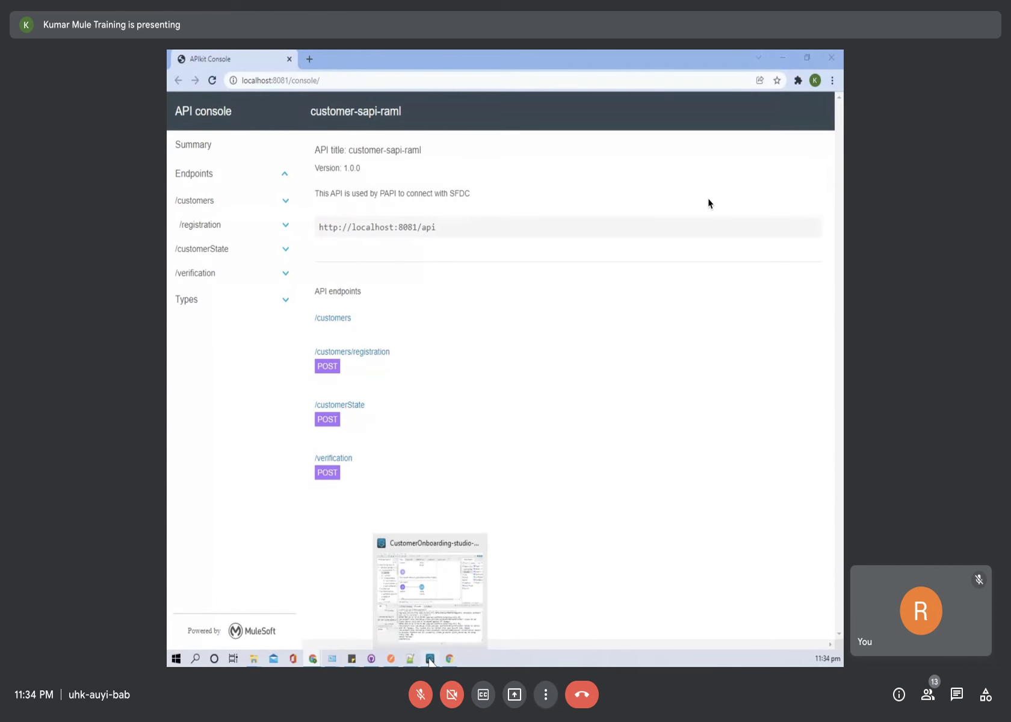
pyautogui.click(431, 659)
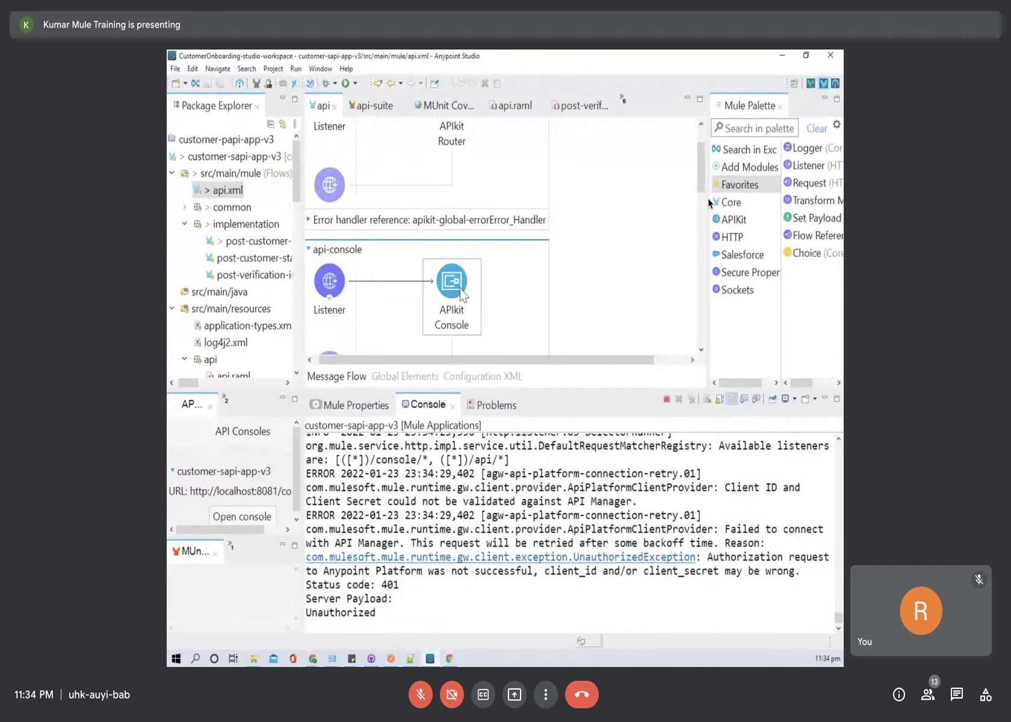
pyautogui.click(493, 245)
# Step: Dismiss the runtime version notice and confirm stopping the running app to begin test recording
pyautogui.click(656, 385)
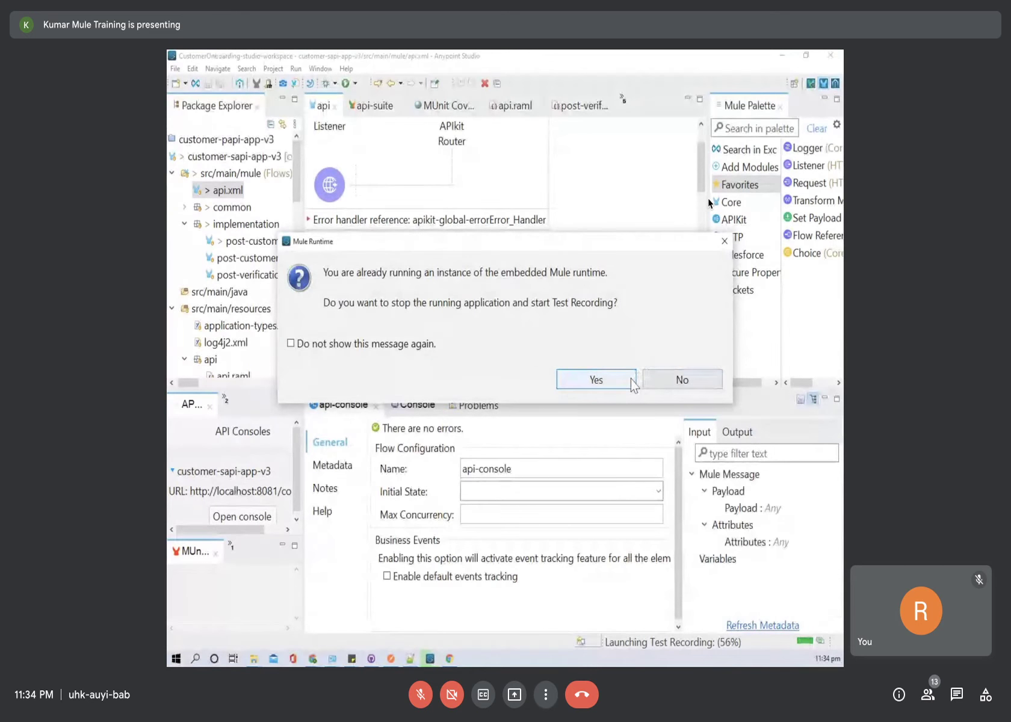
pyautogui.click(598, 381)
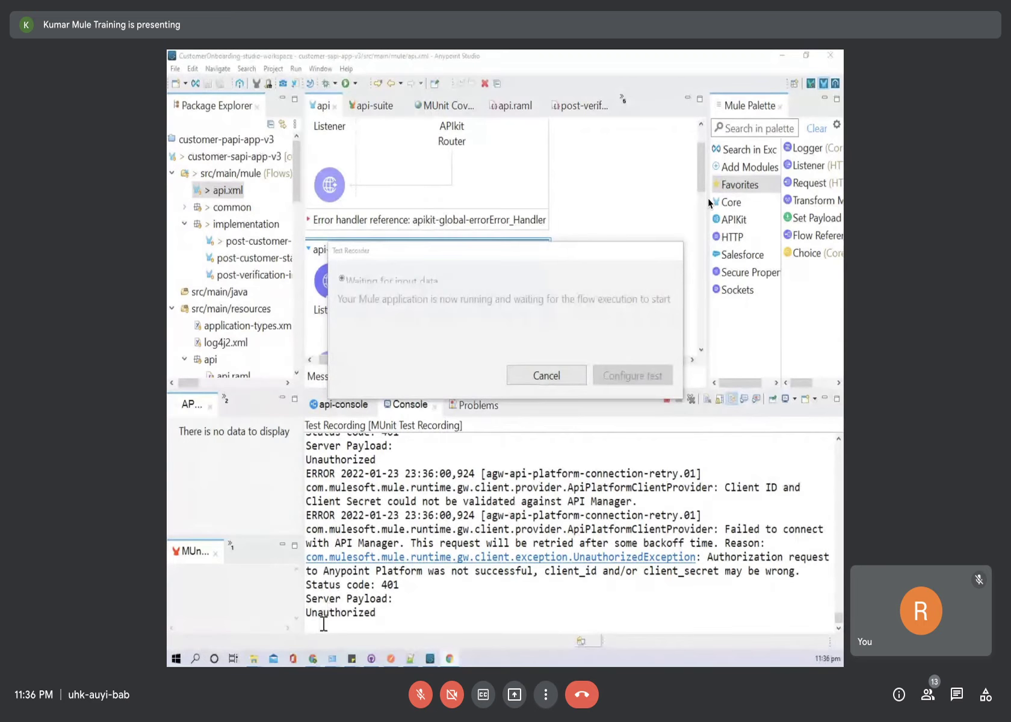
pyautogui.moveTo(313, 658)
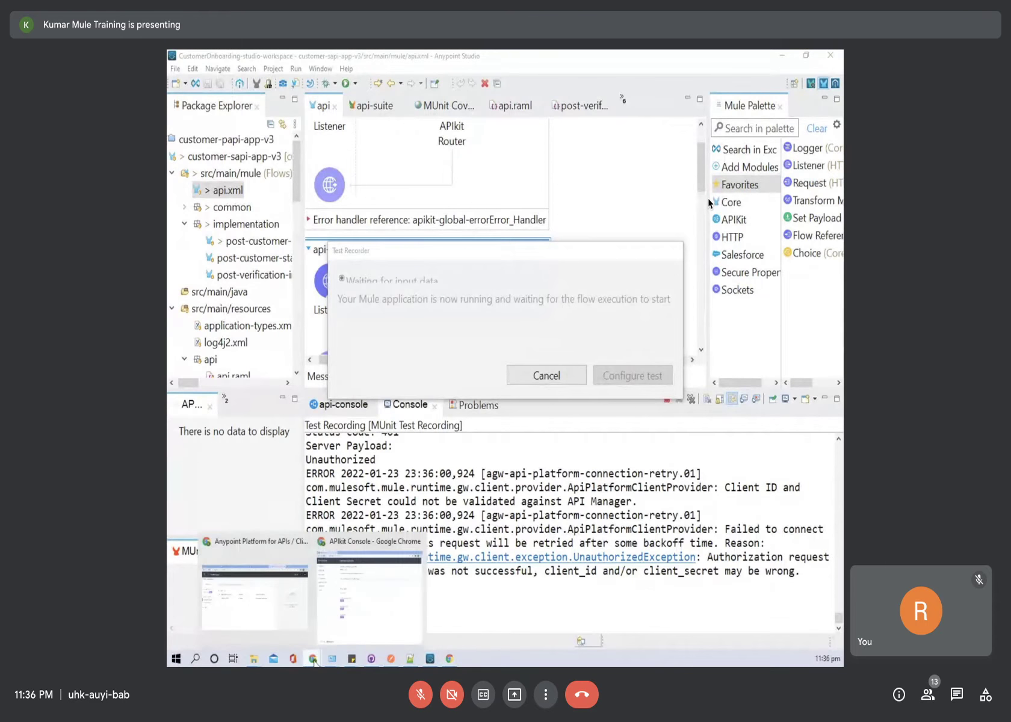
# Step: Browse the POST customers/registration documentation and its request form in the API console
pyautogui.click(366, 601)
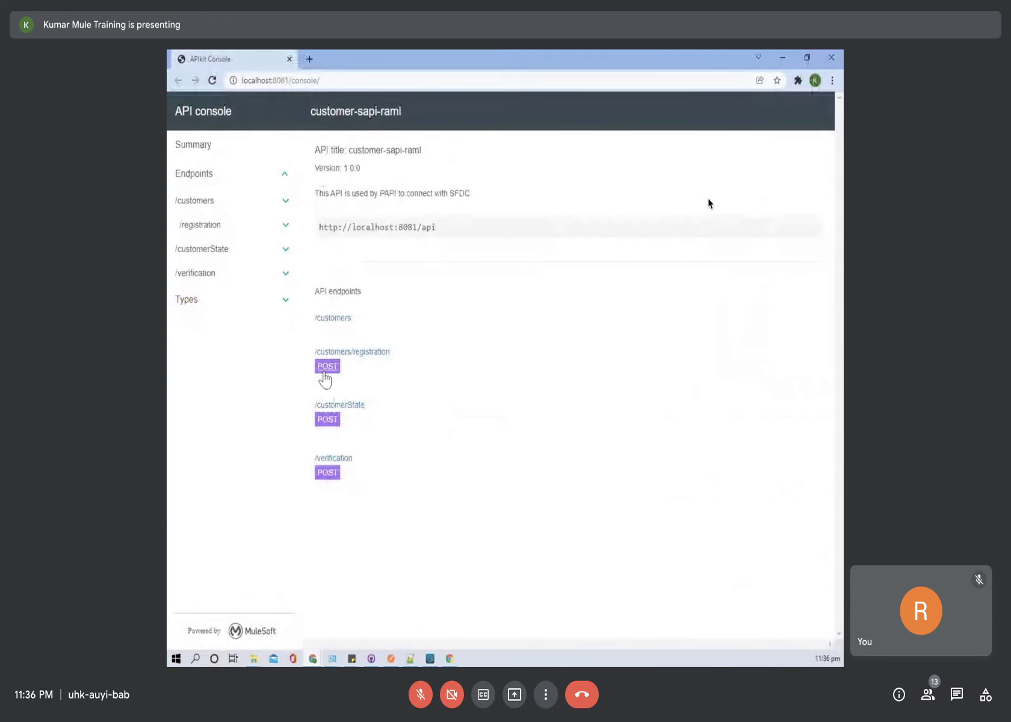
pyautogui.click(325, 371)
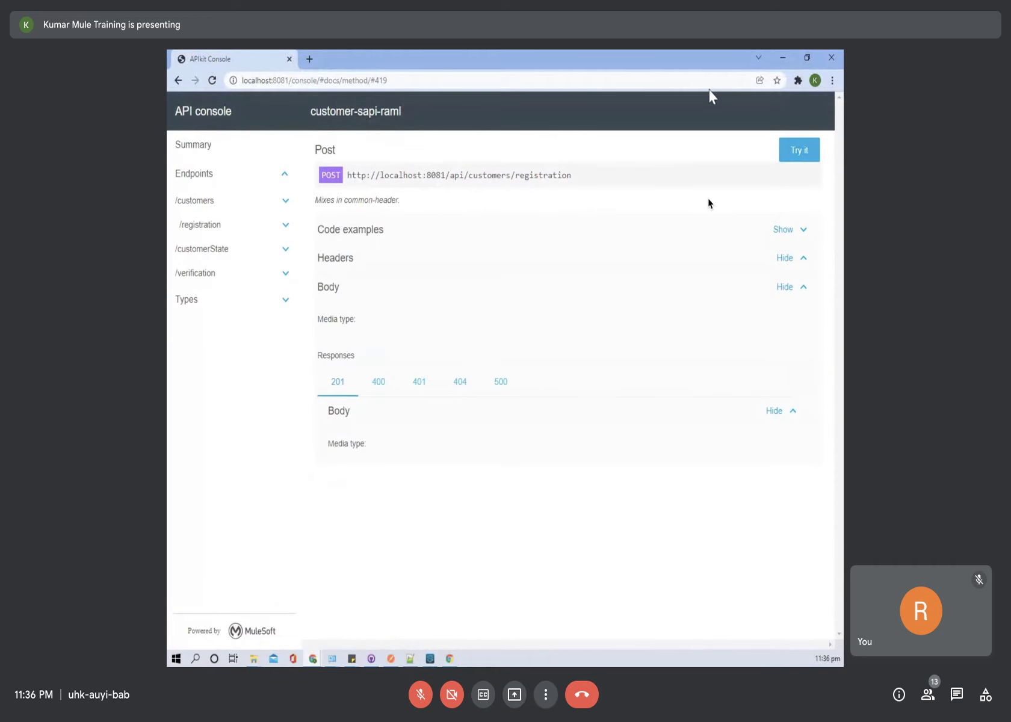
pyautogui.click(800, 150)
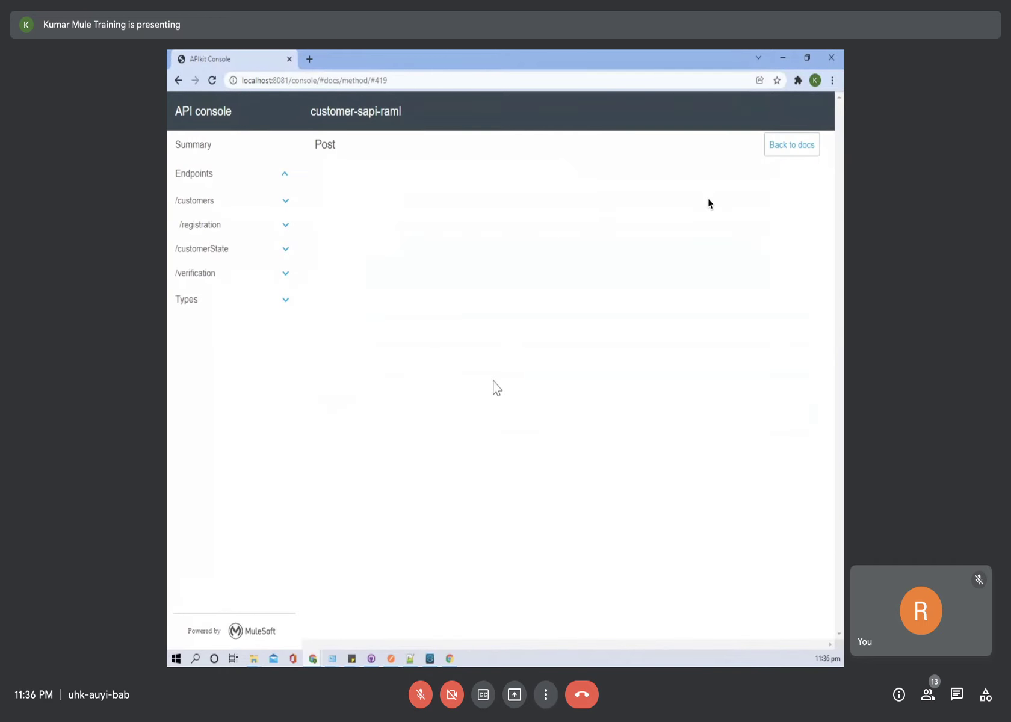
pyautogui.click(202, 227)
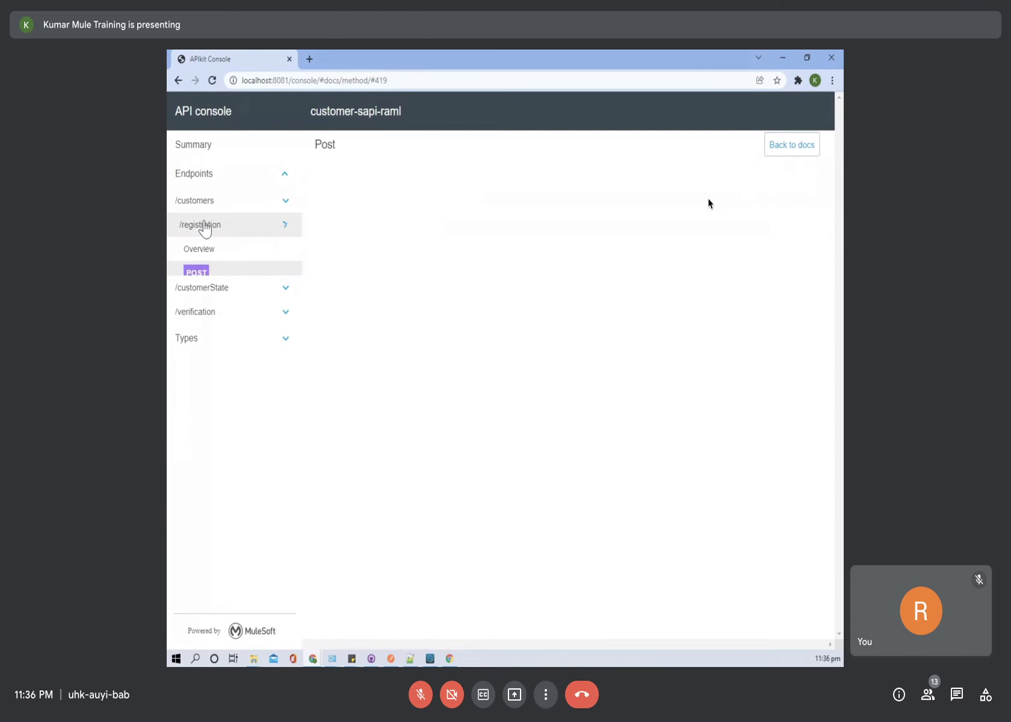
pyautogui.click(196, 274)
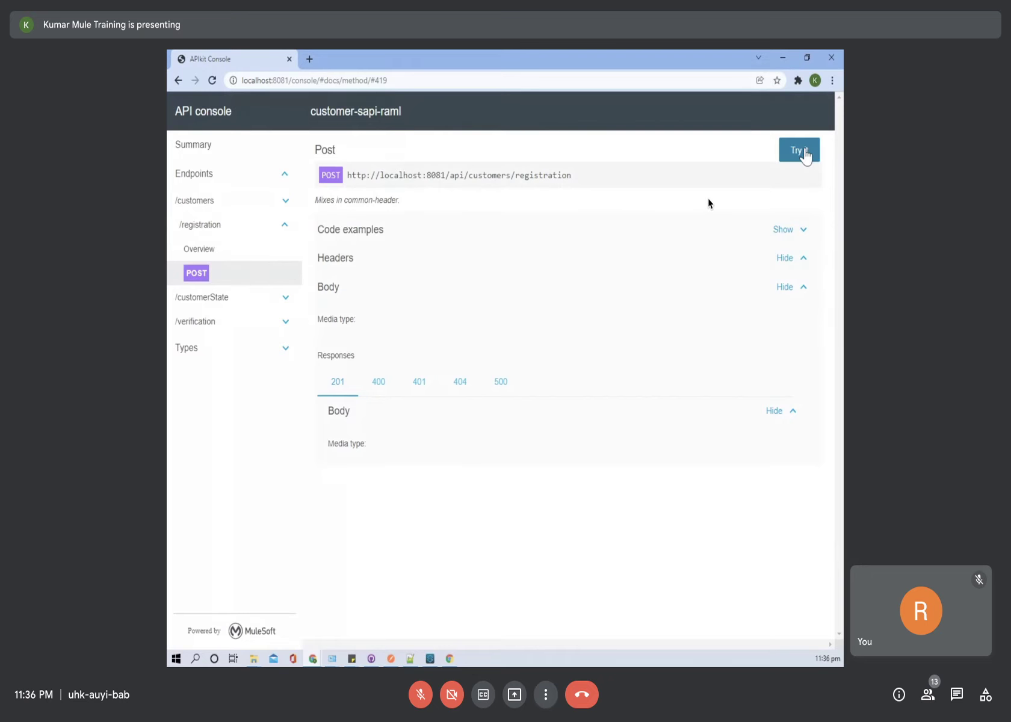
pyautogui.click(800, 150)
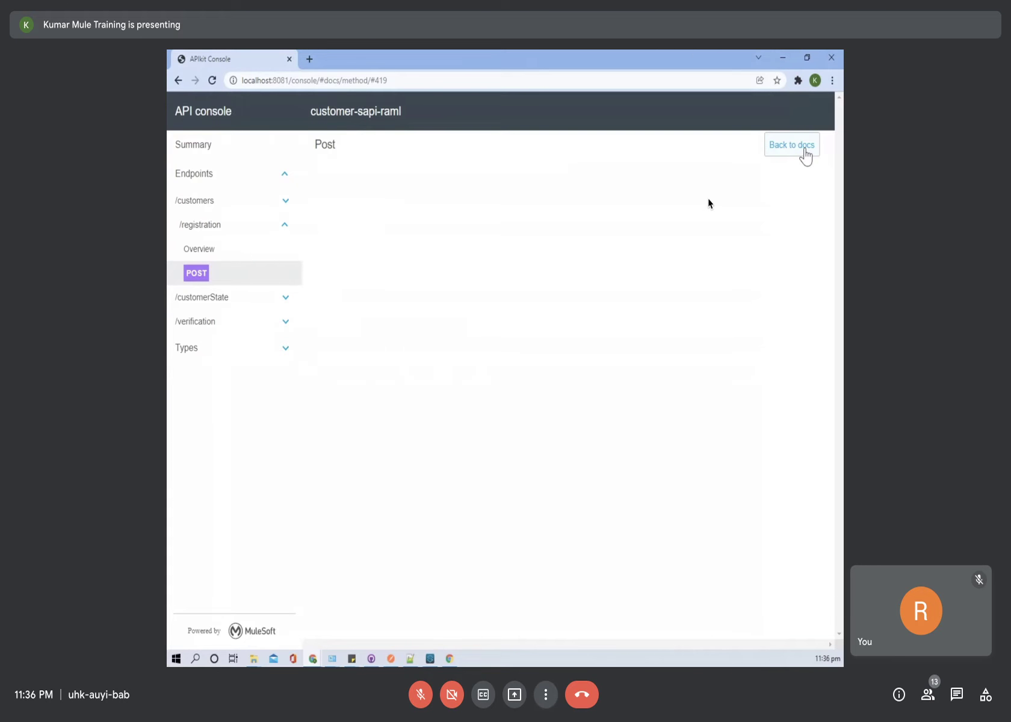
pyautogui.click(805, 150)
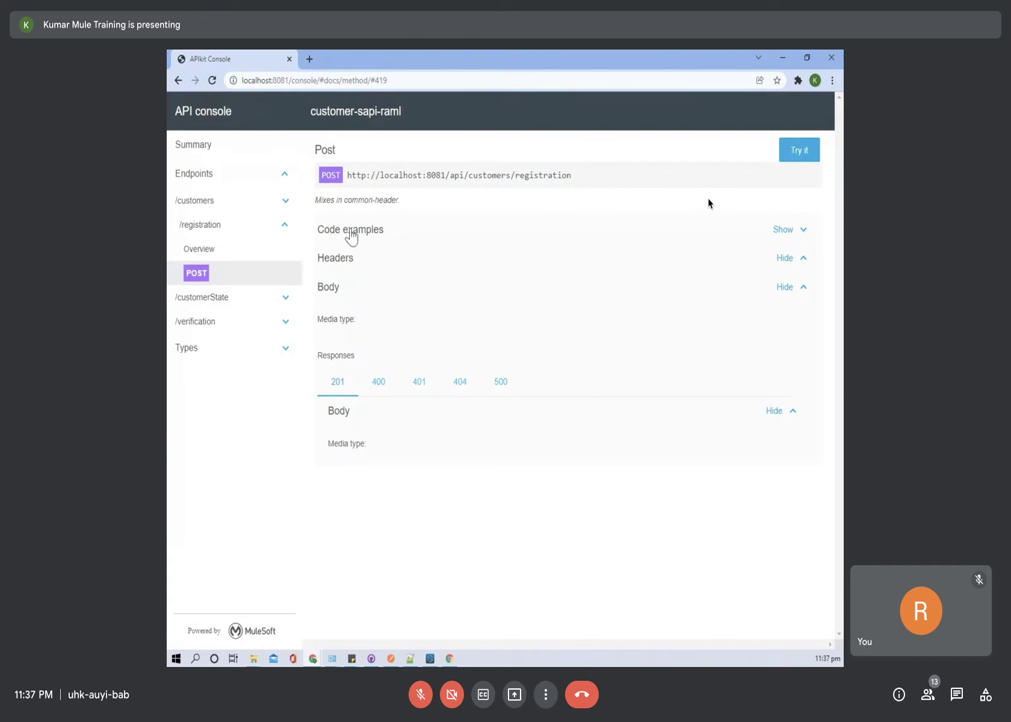
# Step: Expand /customerState and view its POST documentation, toggling the request form
pyautogui.click(203, 298)
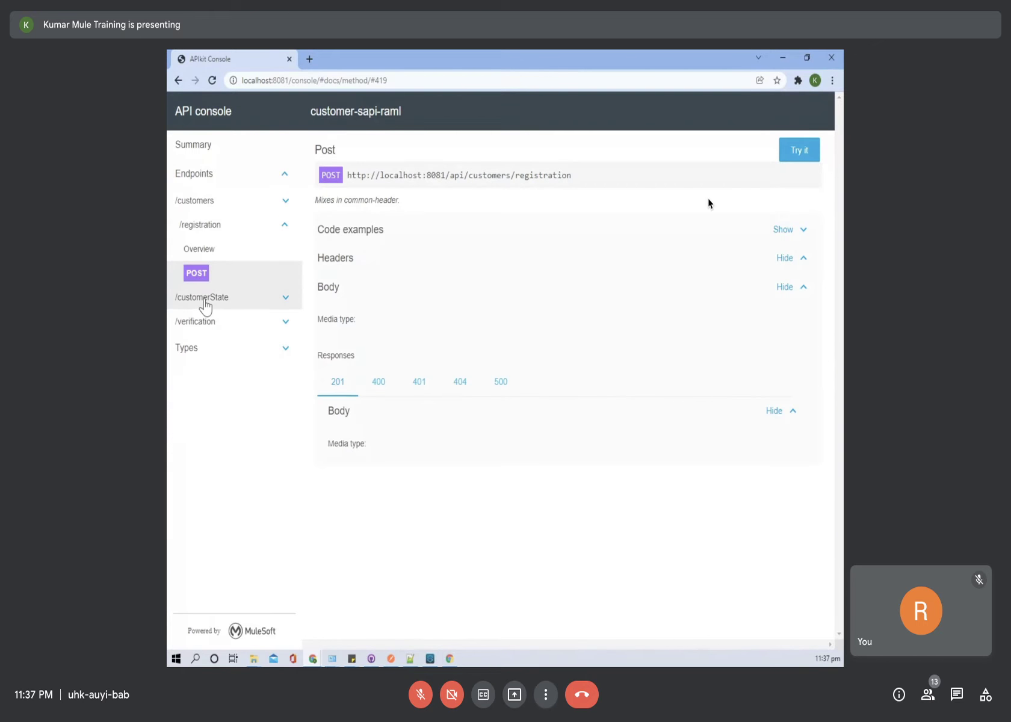
pyautogui.click(192, 346)
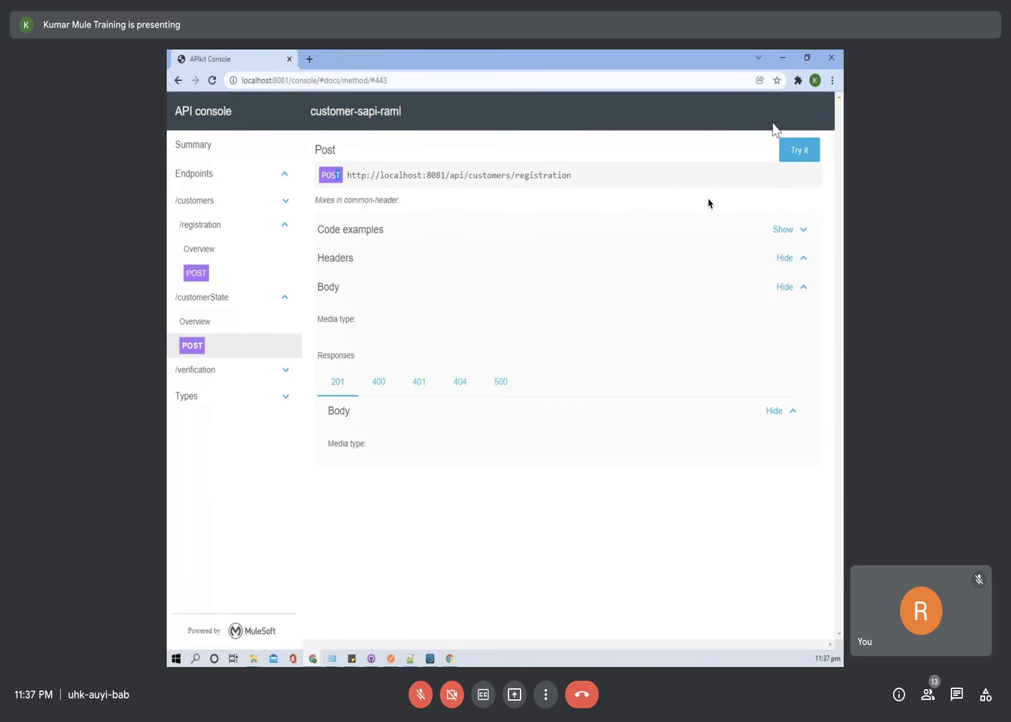
pyautogui.click(800, 151)
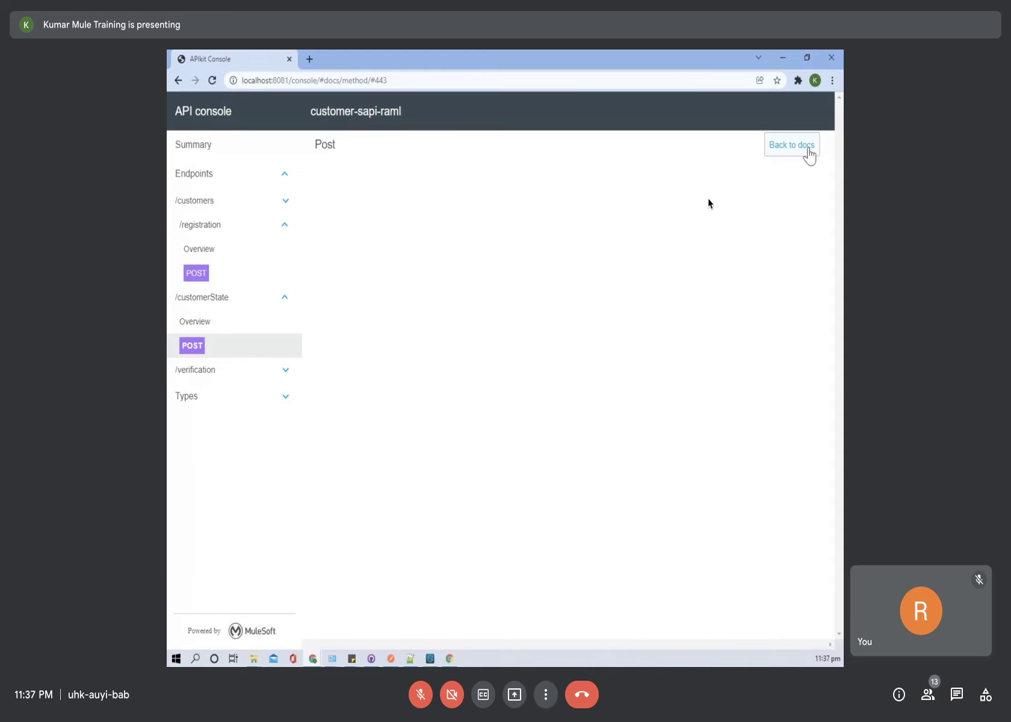
pyautogui.click(793, 146)
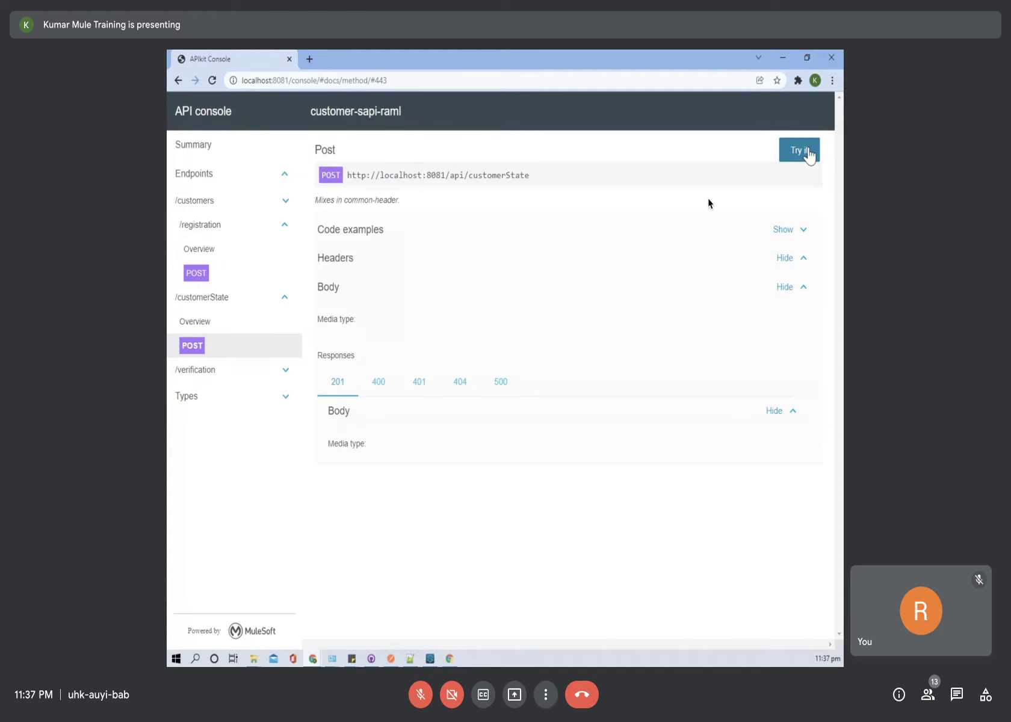
pyautogui.click(793, 145)
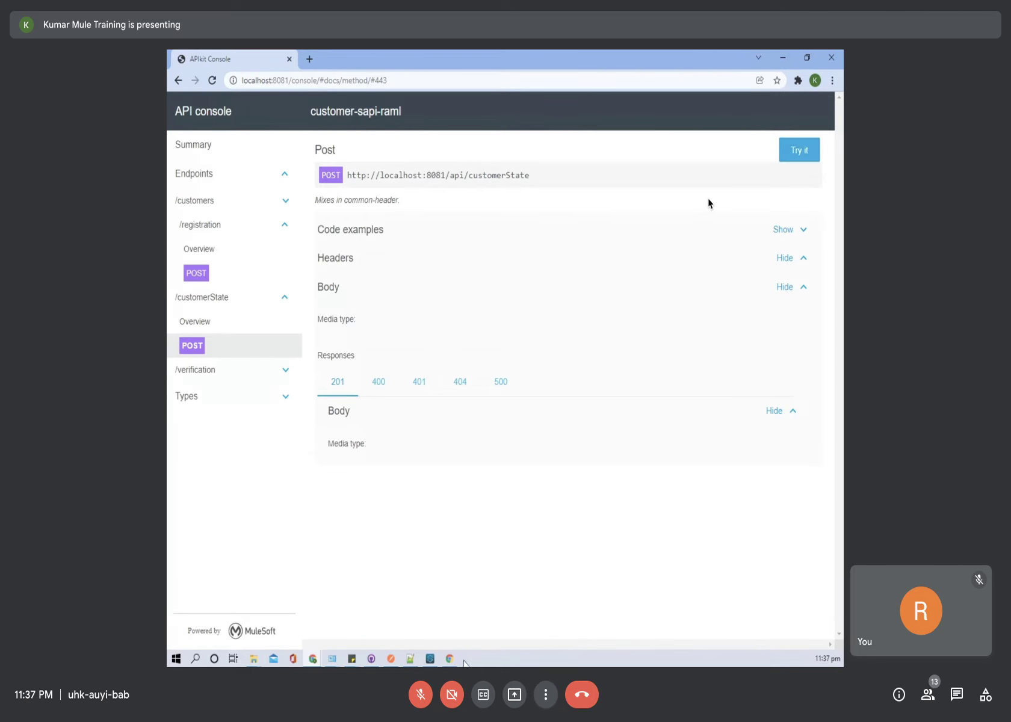
pyautogui.hotkey('alt', 'Tab')
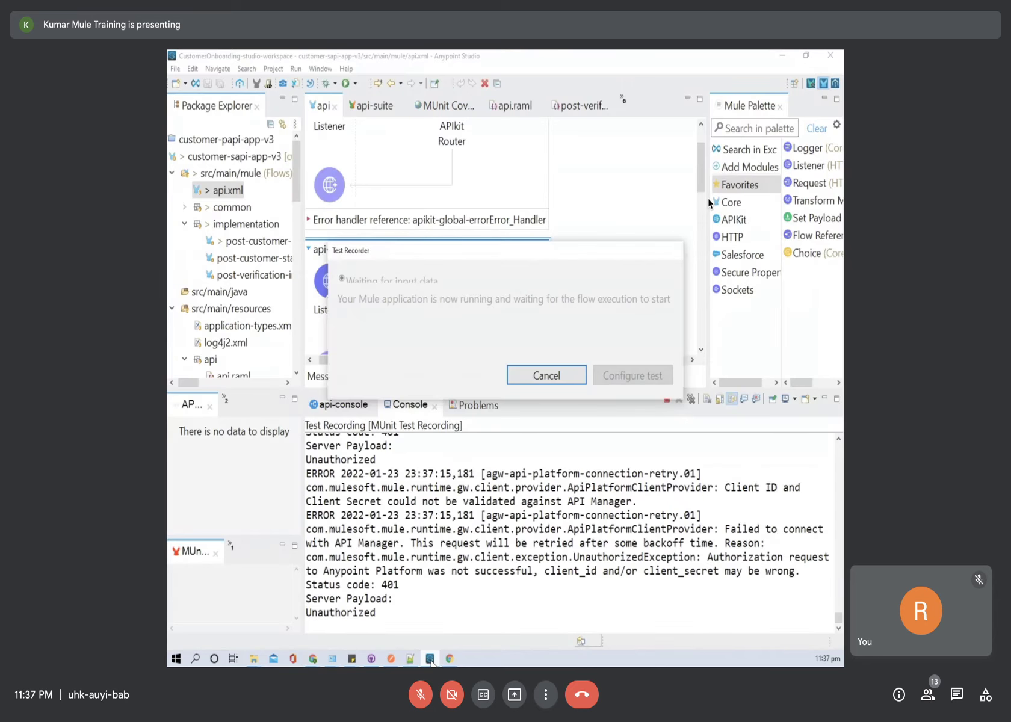
pyautogui.click(430, 660)
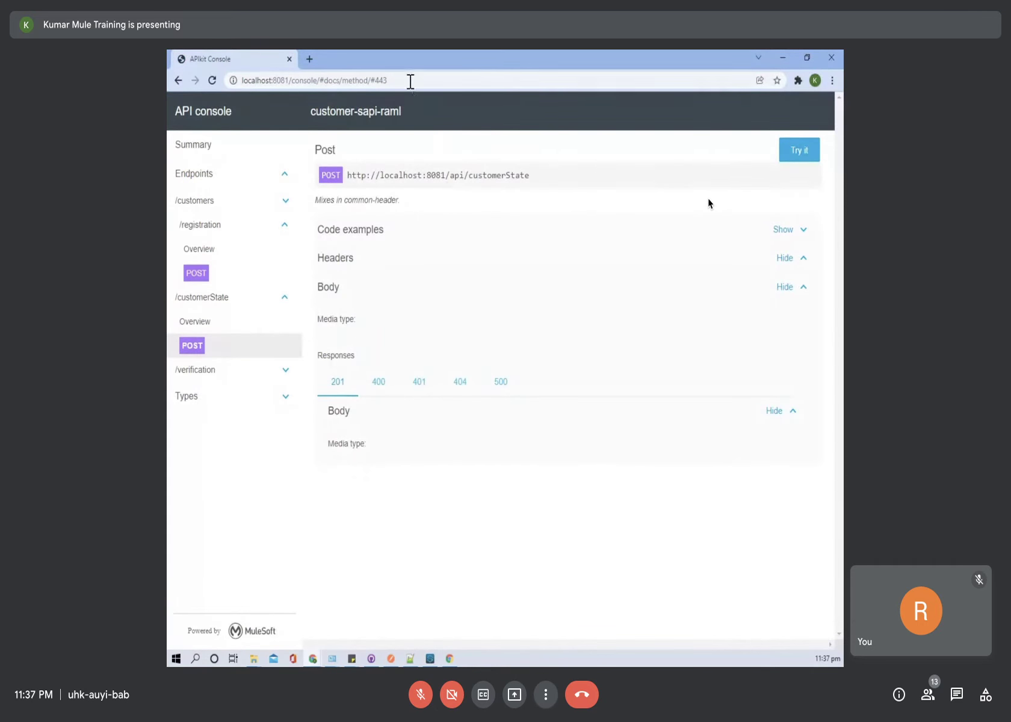
# Step: Retry the localhost:8081 console page, then load it without the docs part of the address
pyautogui.click(451, 79)
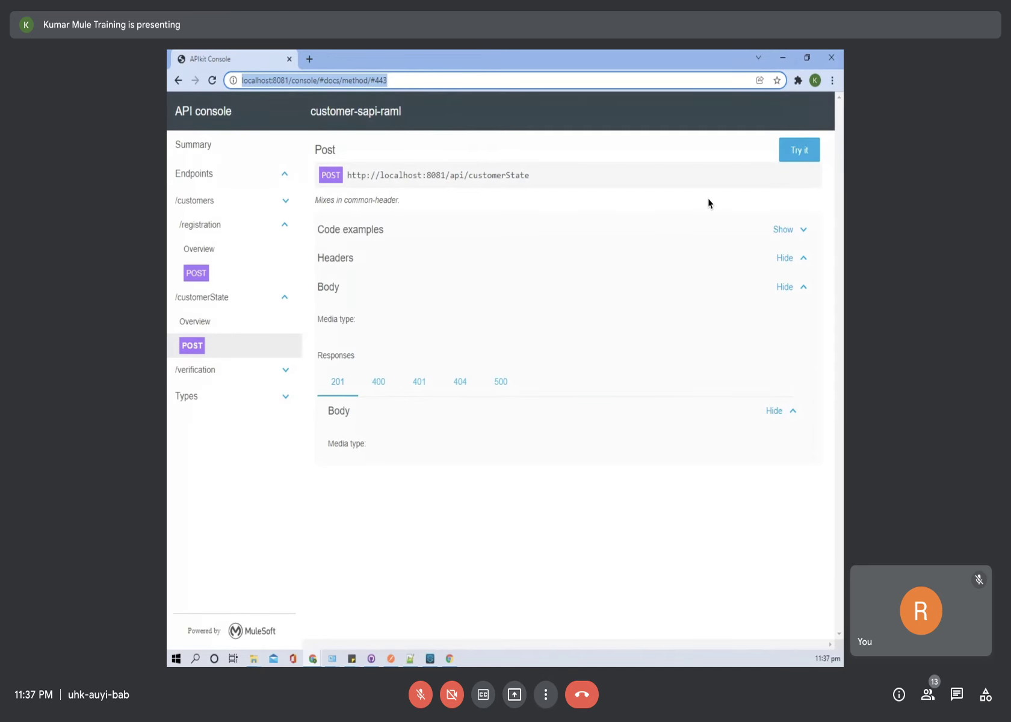
pyautogui.click(214, 80)
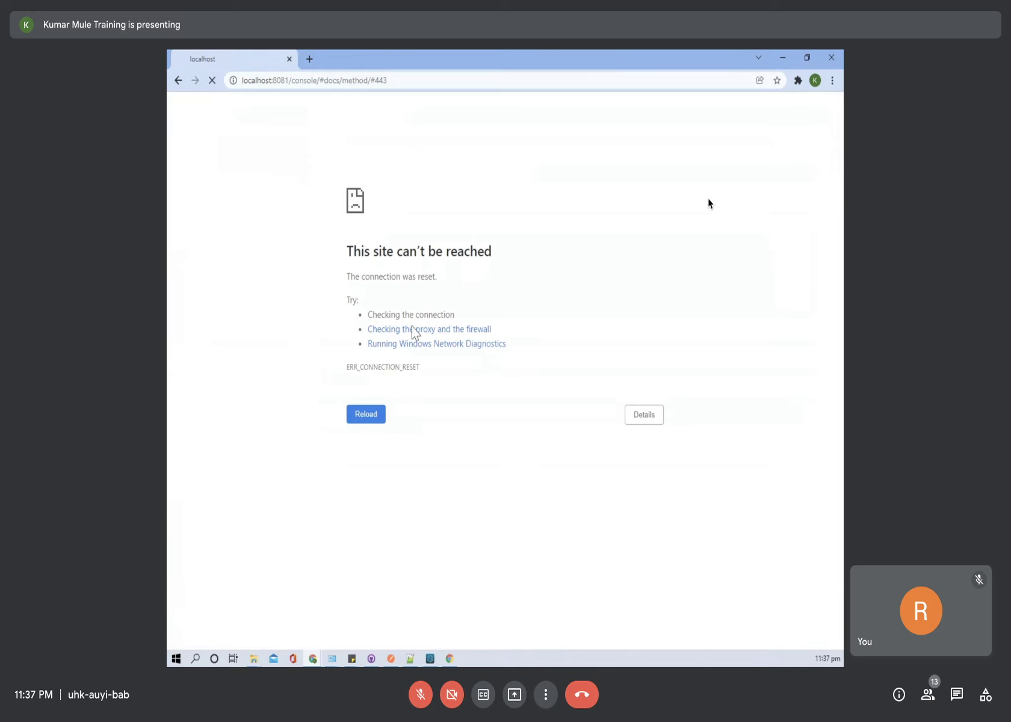
pyautogui.click(367, 414)
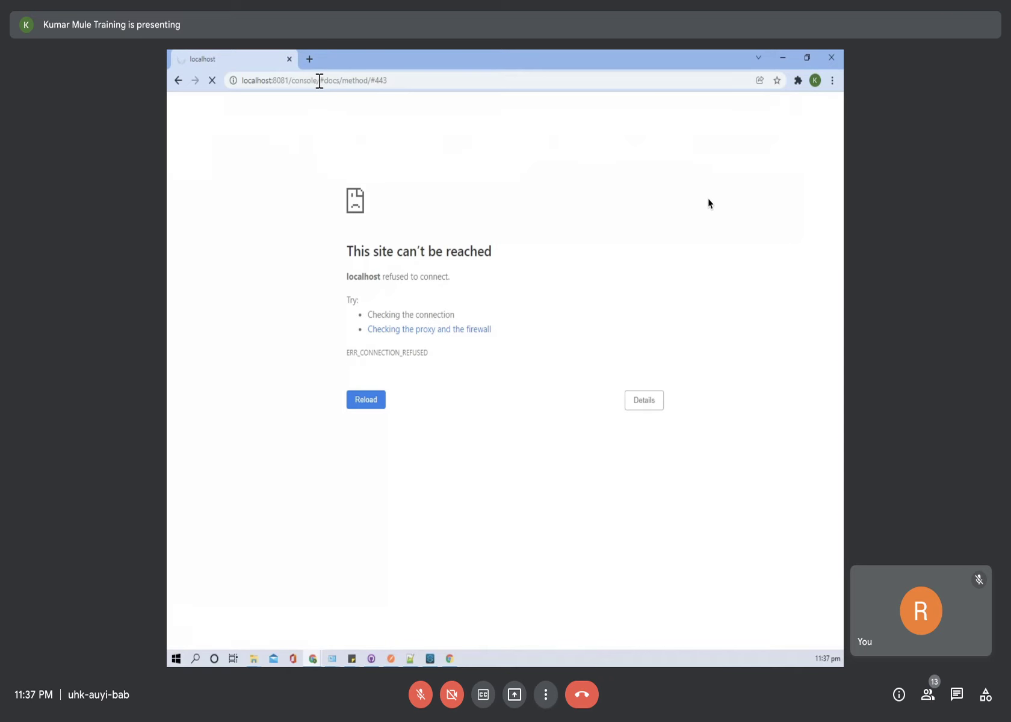
pyautogui.moveTo(320, 80); pyautogui.dragTo(419, 76)
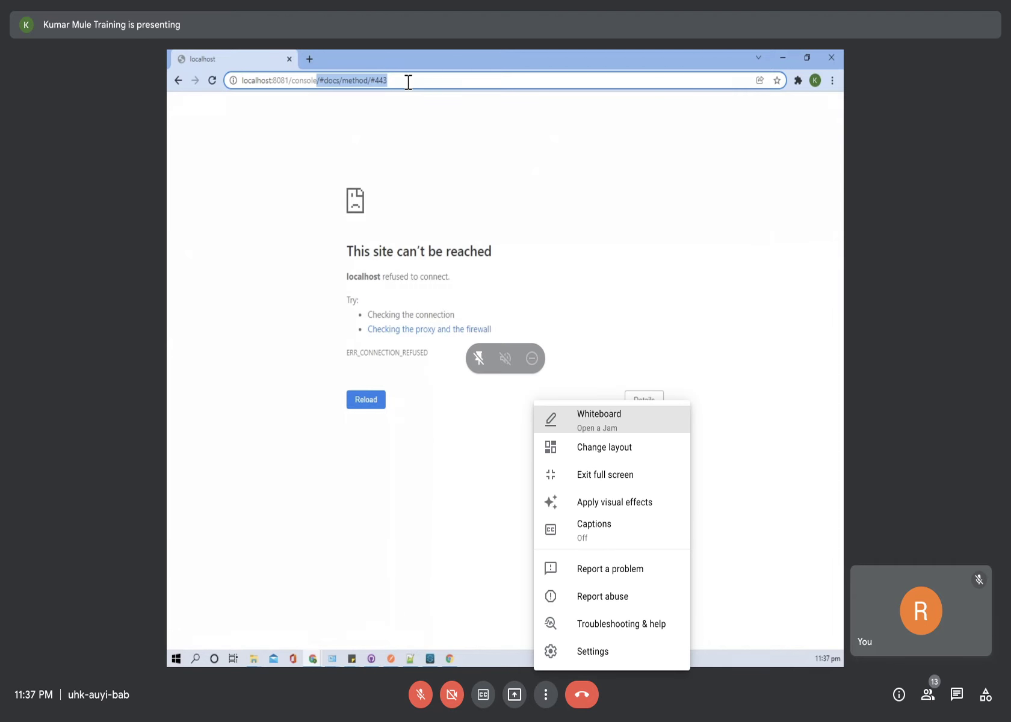
pyautogui.press('BackSpace')
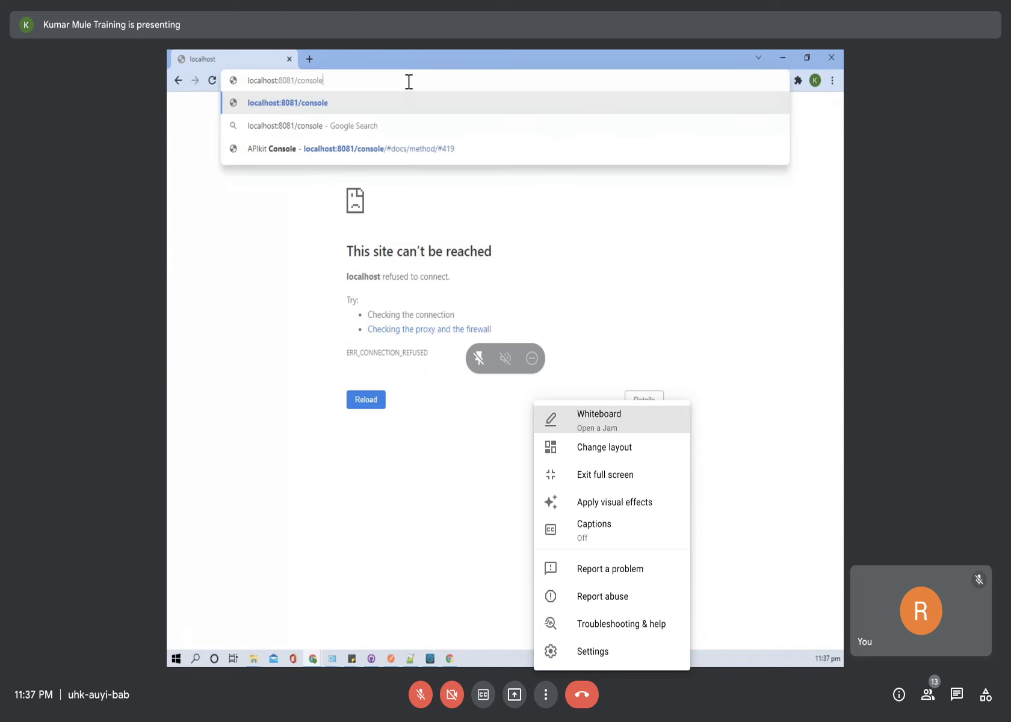
pyautogui.press('Return')
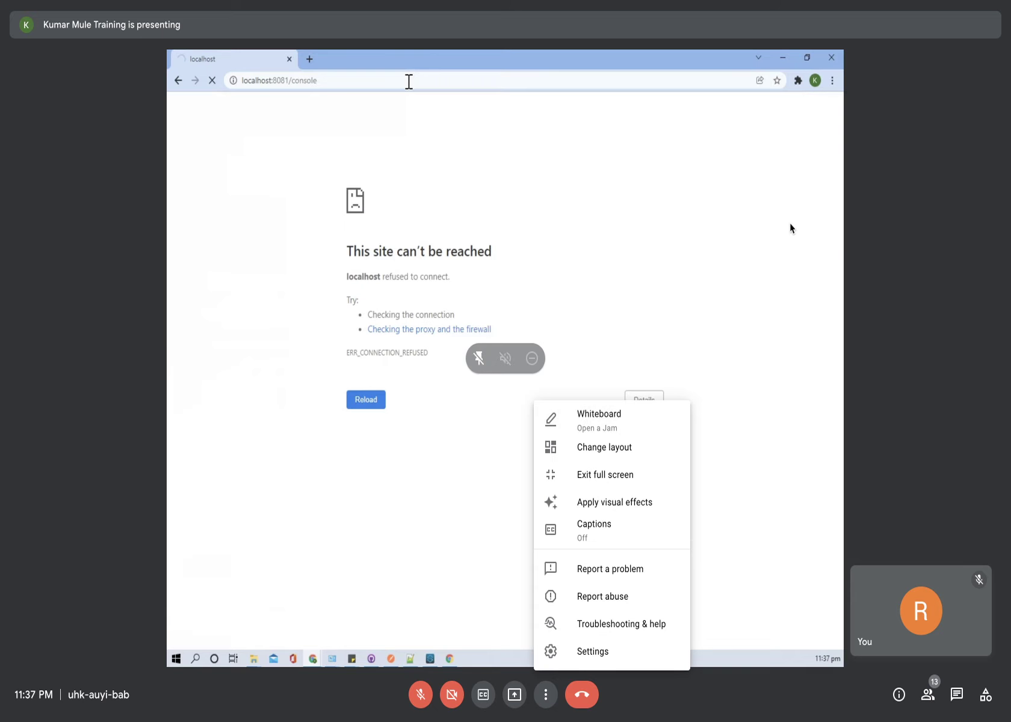
# Step: Reload the console page twice more and reload the documentation address, then return to Studio
pyautogui.click(791, 229)
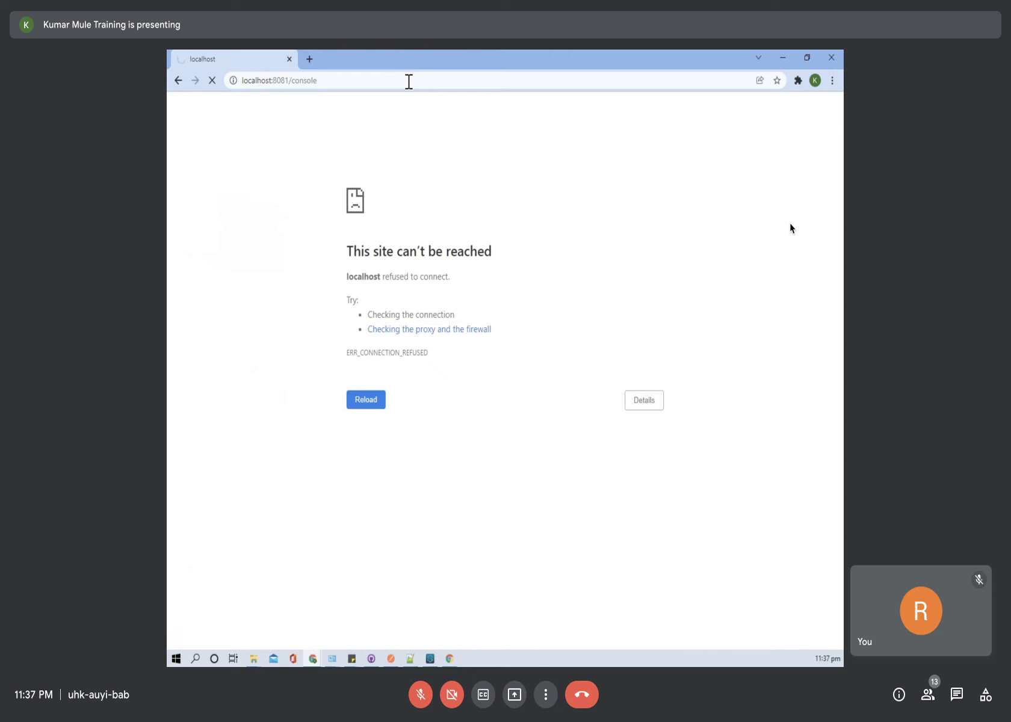
pyautogui.press('F5')
pyautogui.press('F5')
pyautogui.click(370, 81)
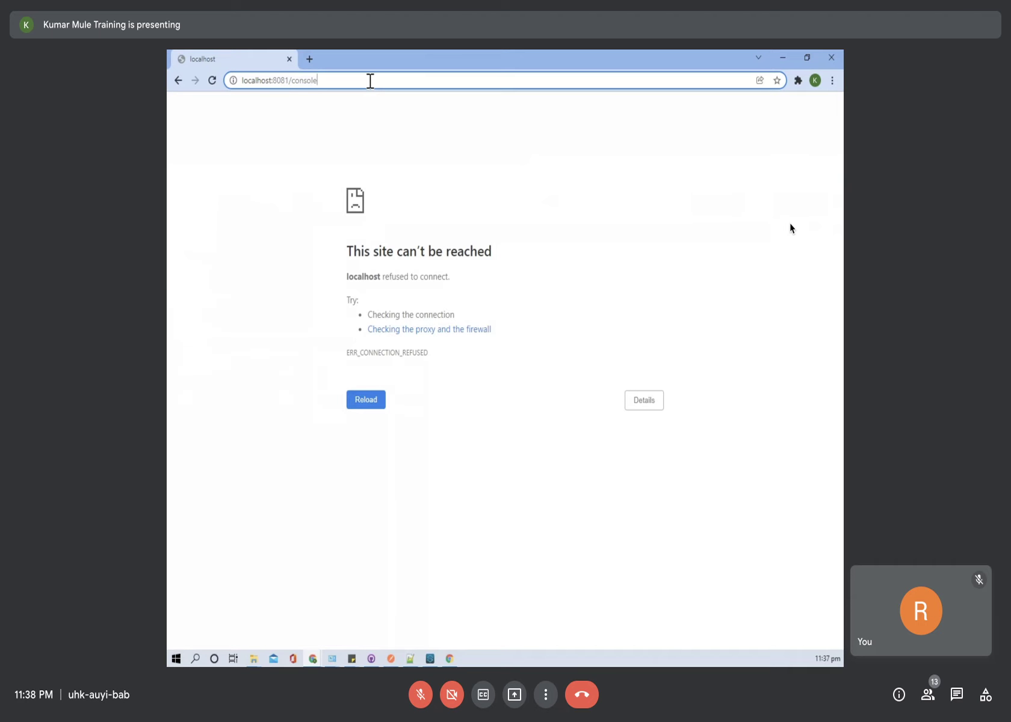
pyautogui.write('/')
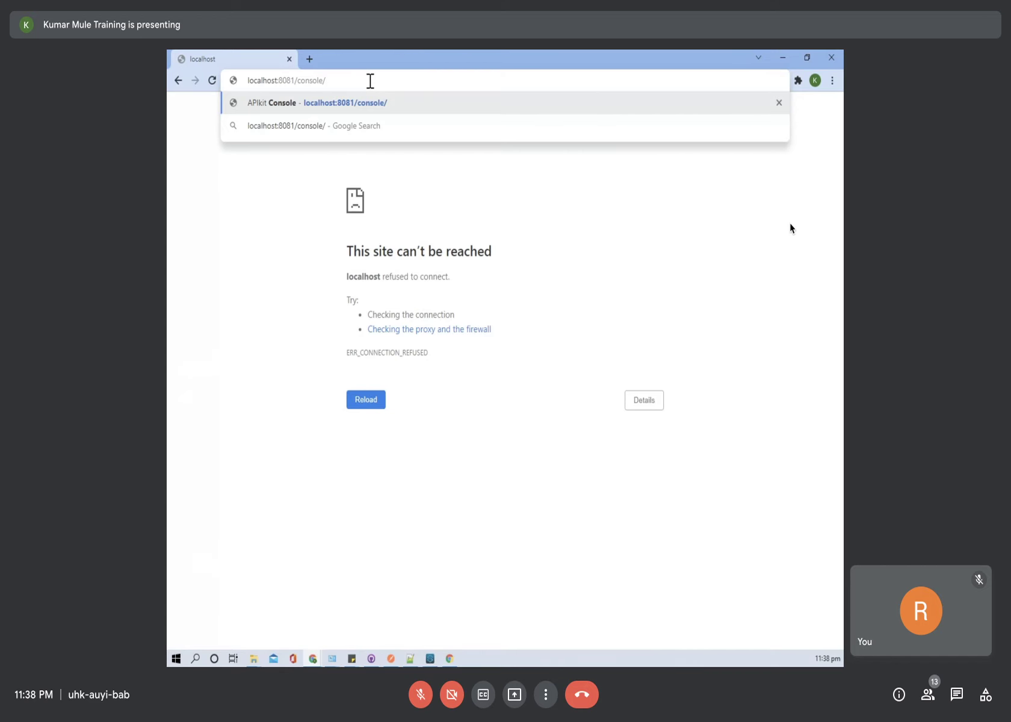
pyautogui.write('#do')
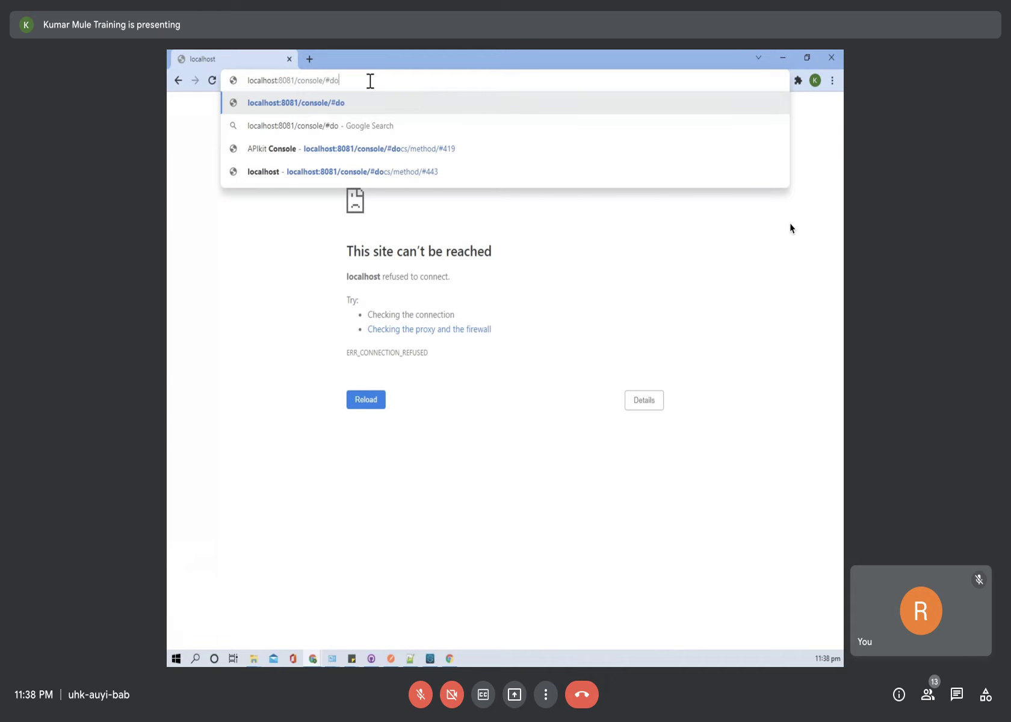
pyautogui.write('c')
pyautogui.press('Return')
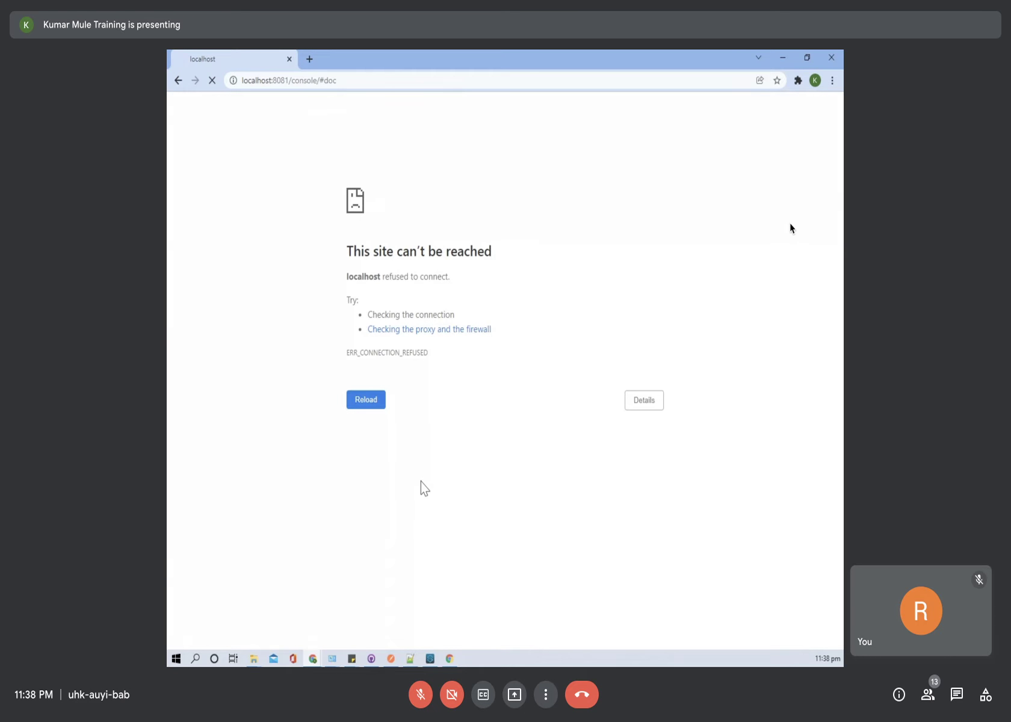
pyautogui.click(430, 659)
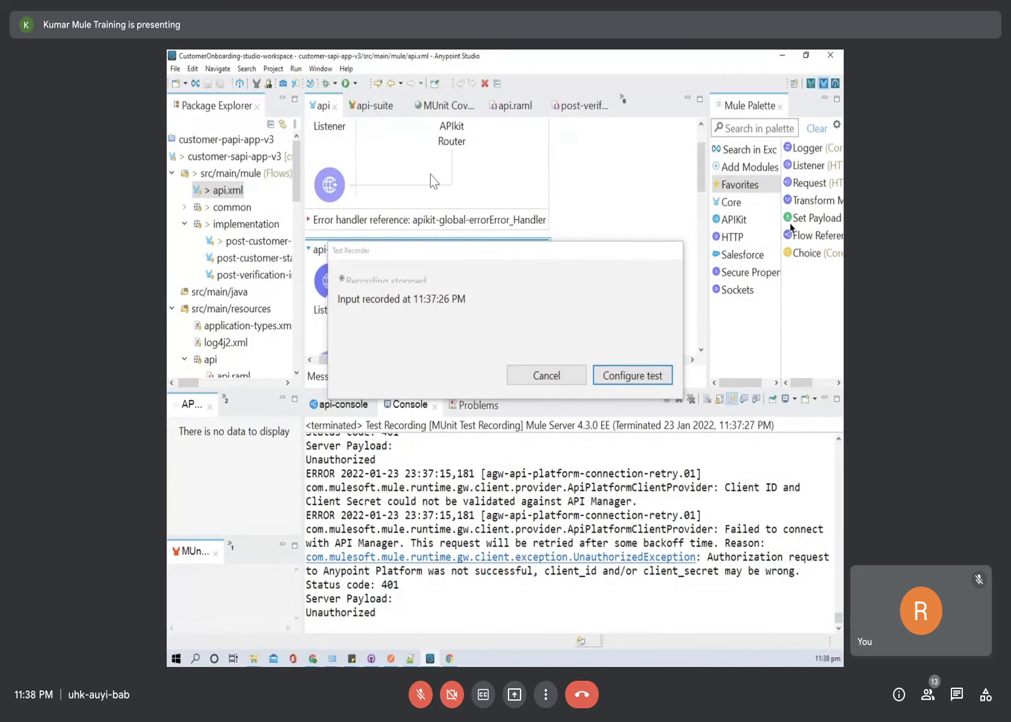
# Step: Build api-console-test from the recorded input, mocking the APIkit Console processor
pyautogui.click(629, 379)
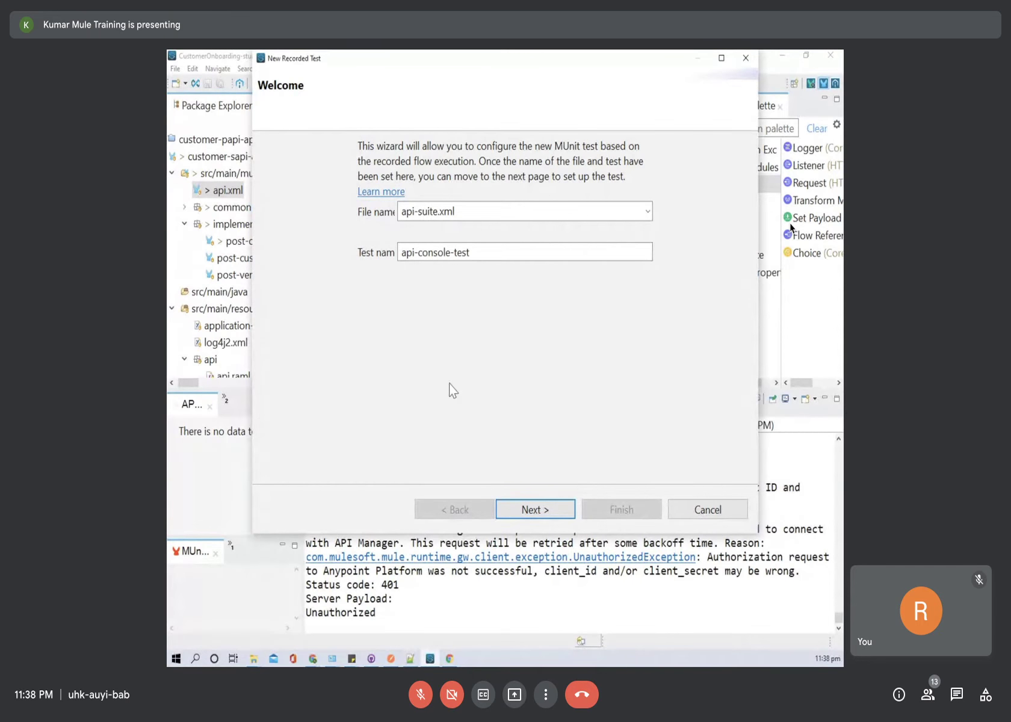
pyautogui.click(534, 510)
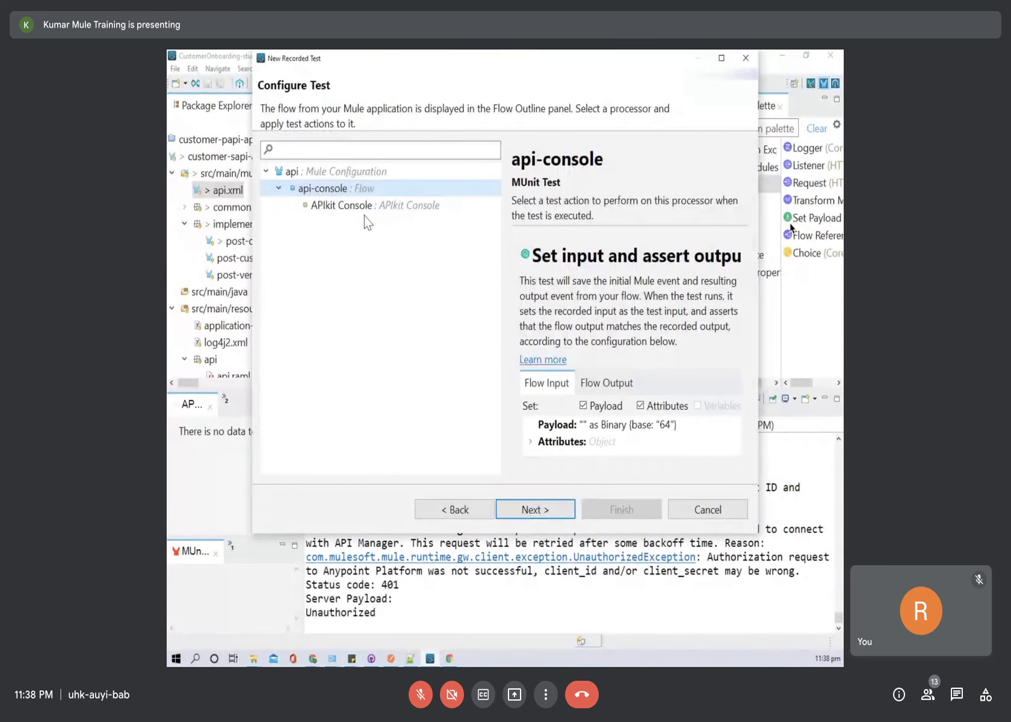
pyautogui.click(341, 206)
pyautogui.click(522, 262)
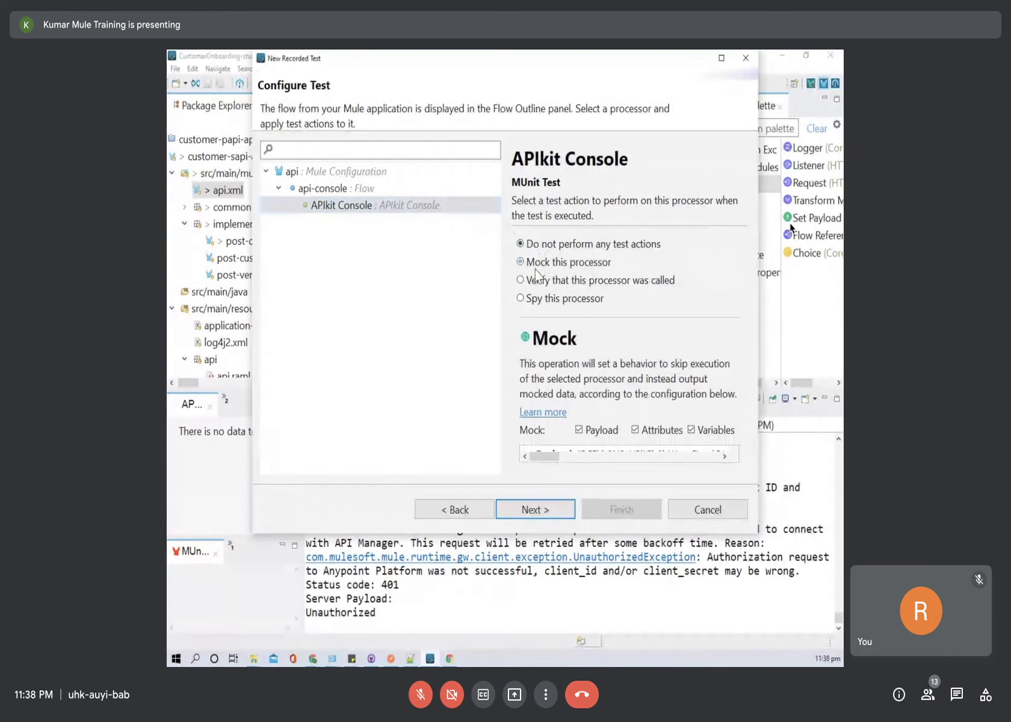
pyautogui.click(535, 509)
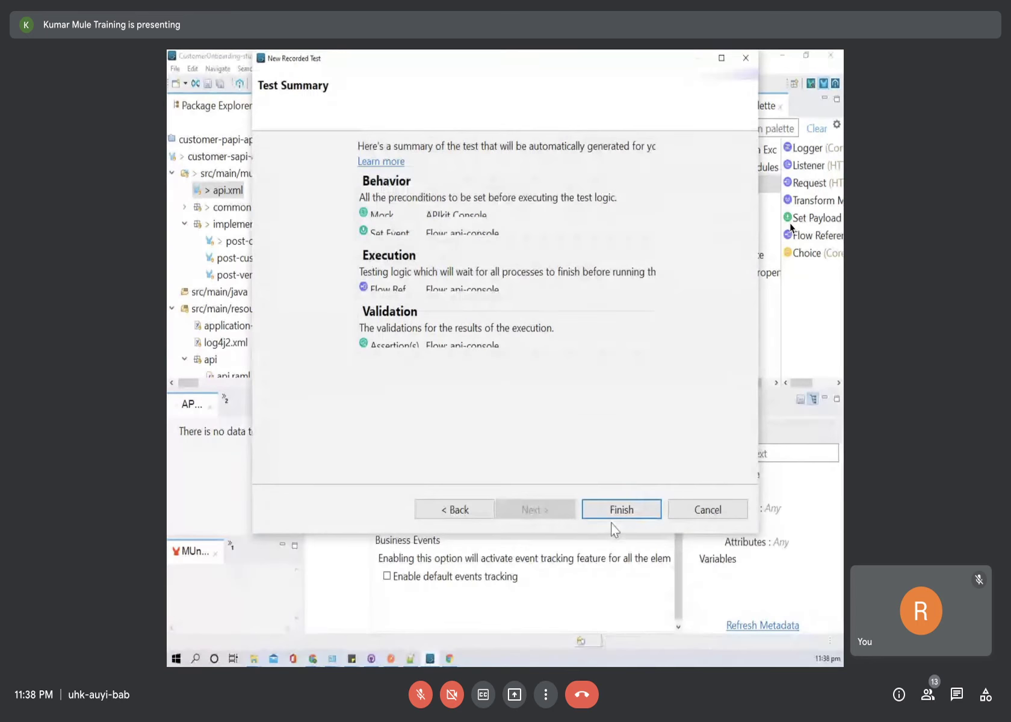
pyautogui.click(618, 506)
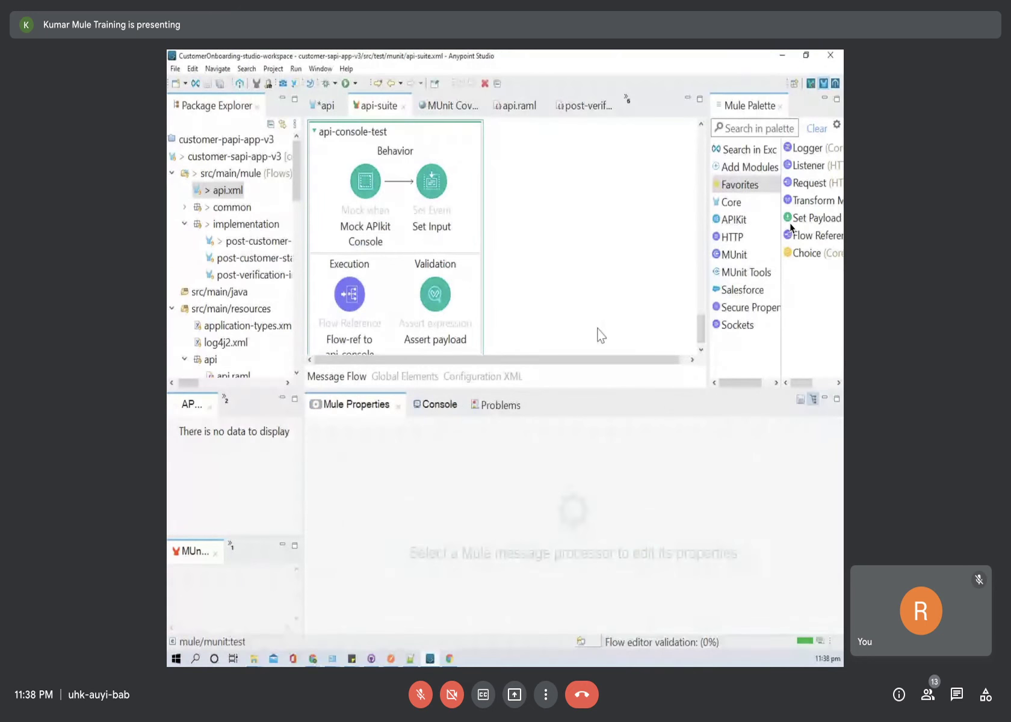
pyautogui.scroll(3, 467, 261)
# Step: Save and run the api-suite MUnit suite, then expand the api-suite.xml results
pyautogui.click(553, 253)
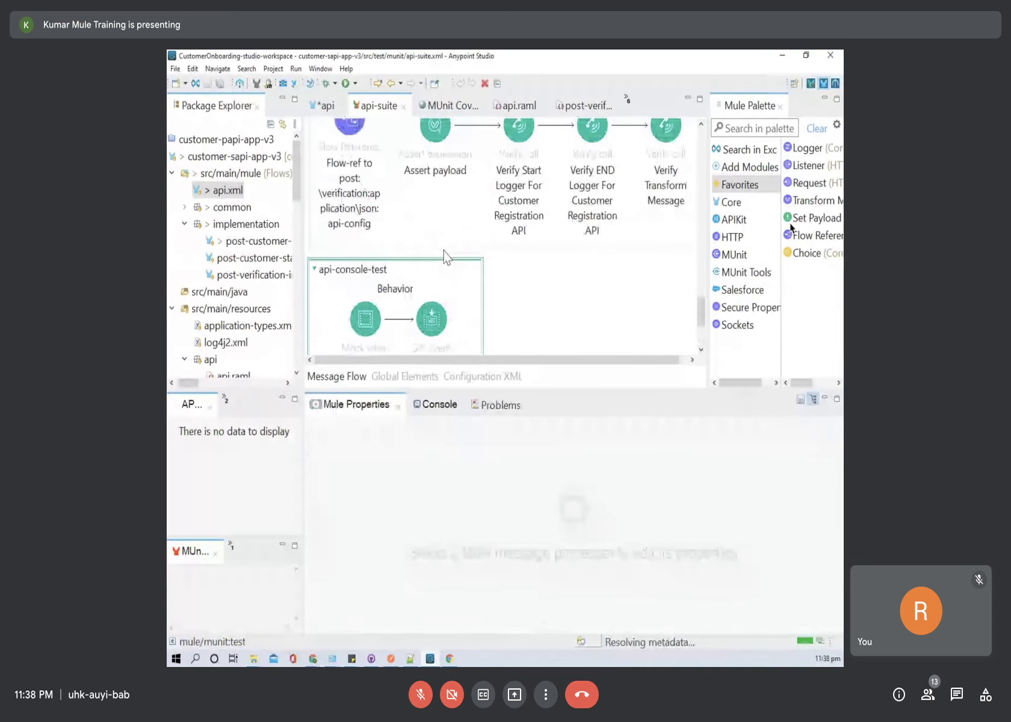
pyautogui.scroll(-3, 475, 237)
pyautogui.rightClick(519, 211)
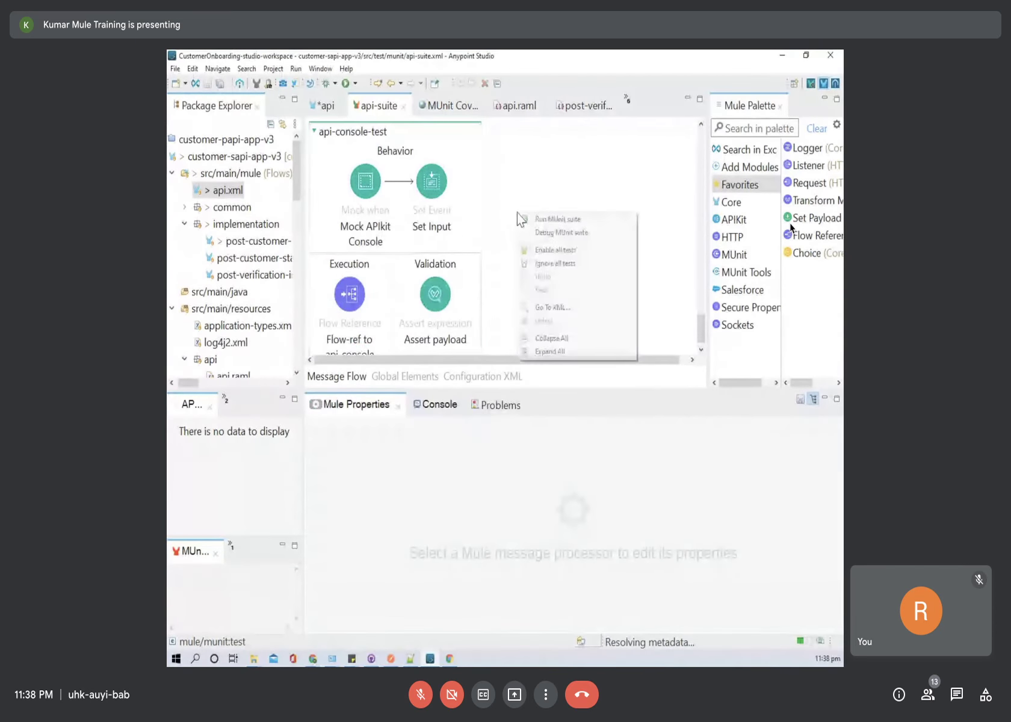
pyautogui.click(554, 220)
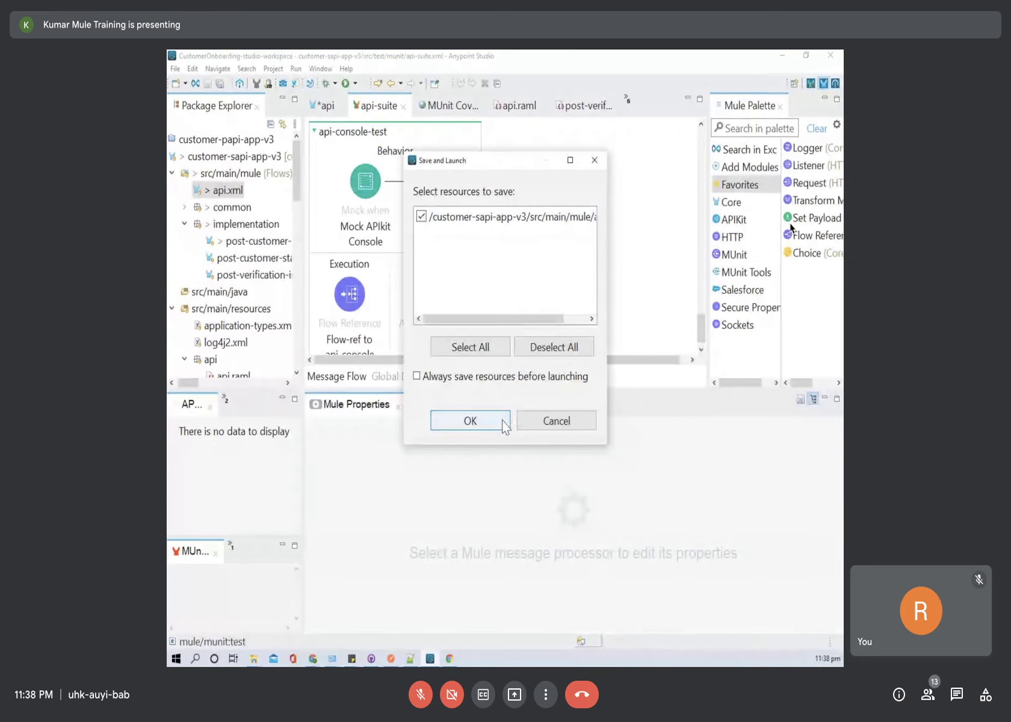
pyautogui.click(471, 420)
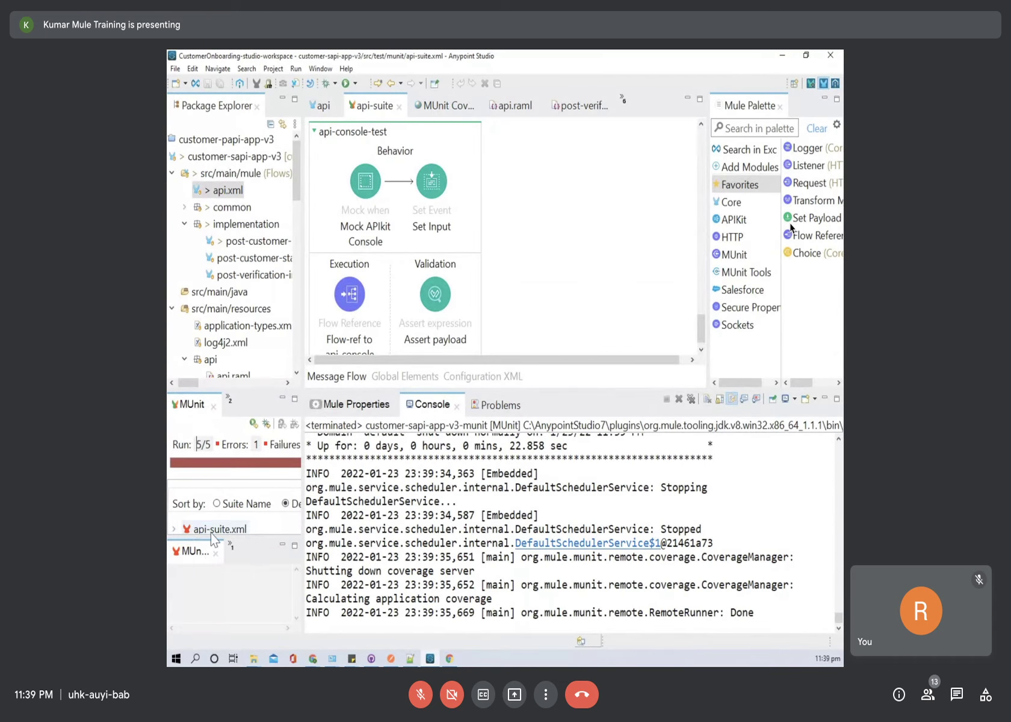
pyautogui.click(176, 529)
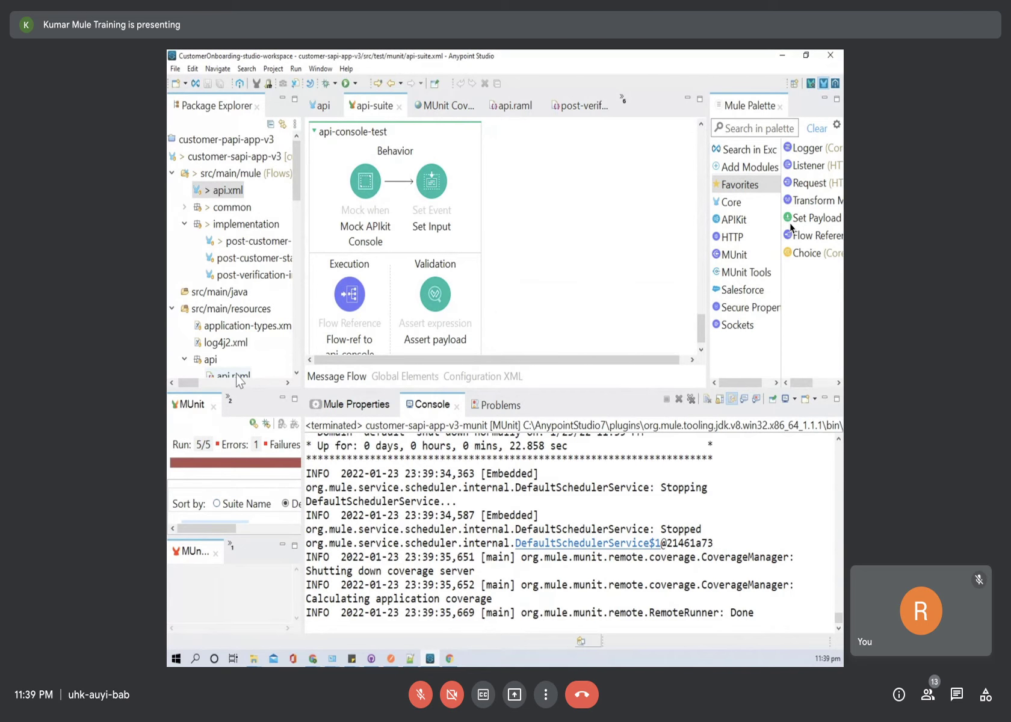
pyautogui.click(228, 191)
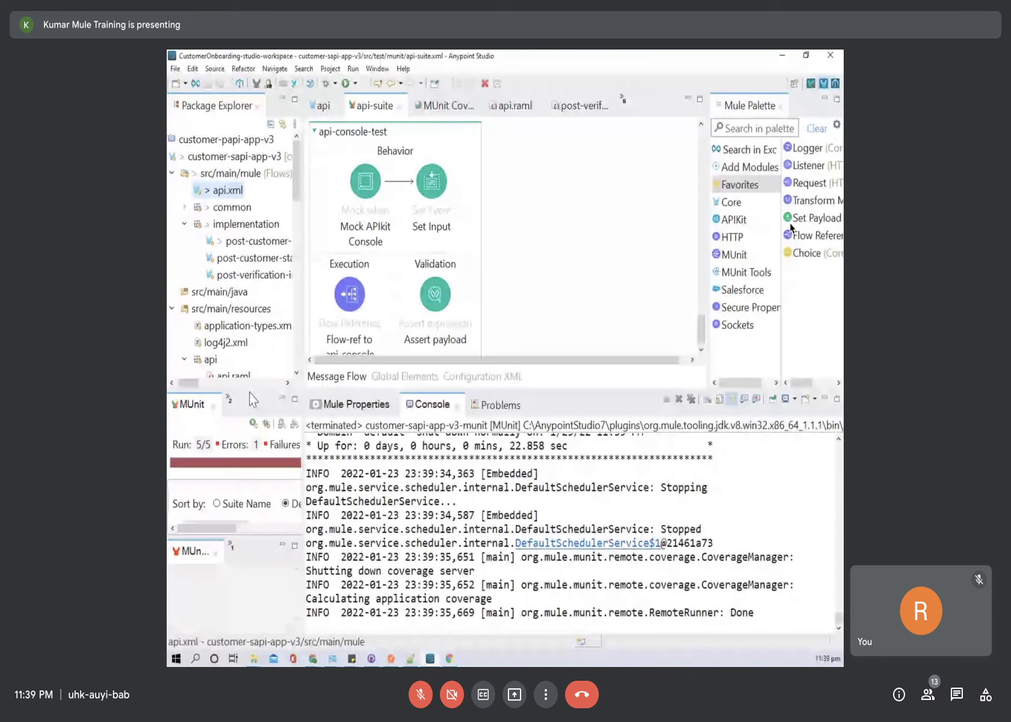
# Step: Open api-console-test's enlarged failure details and highlight the unknown 'text/html' content type
pyautogui.moveTo(256, 393); pyautogui.dragTo(256, 241)
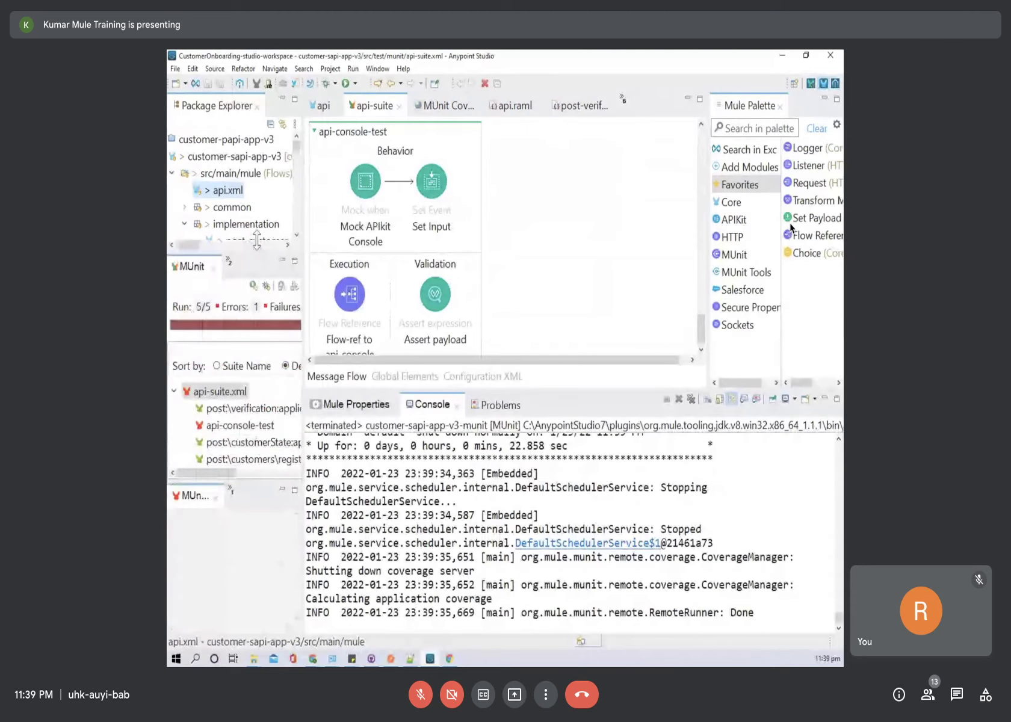
pyautogui.click(240, 398)
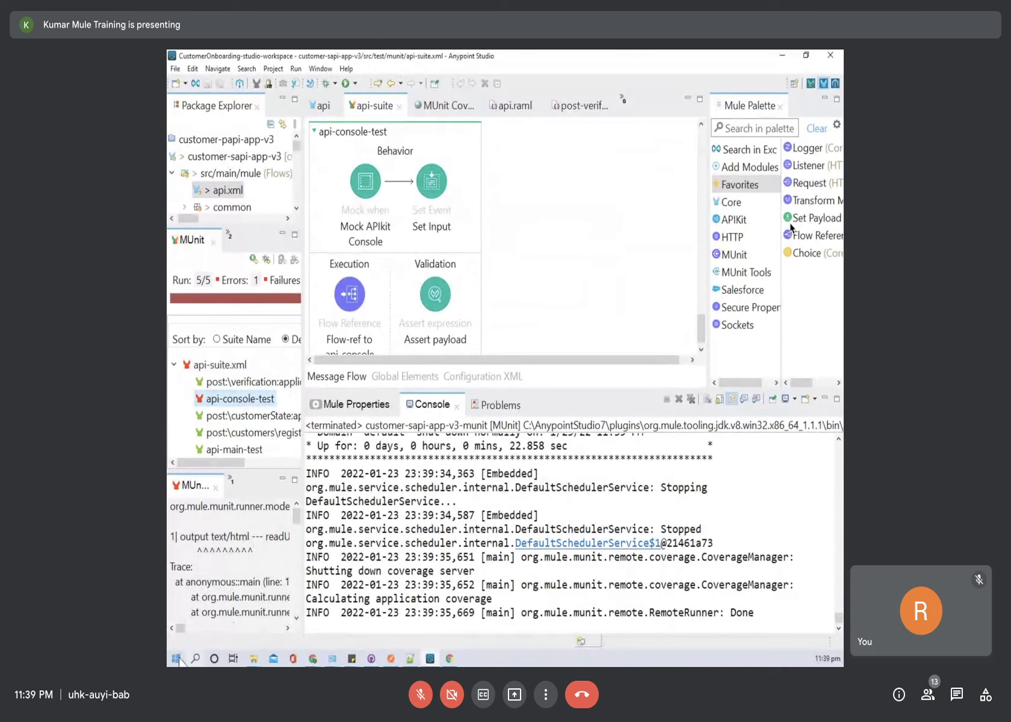
pyautogui.moveTo(182, 629)
pyautogui.mouseDown()
pyautogui.moveTo(191, 629)
pyautogui.moveTo(176, 629)
pyautogui.mouseUp()
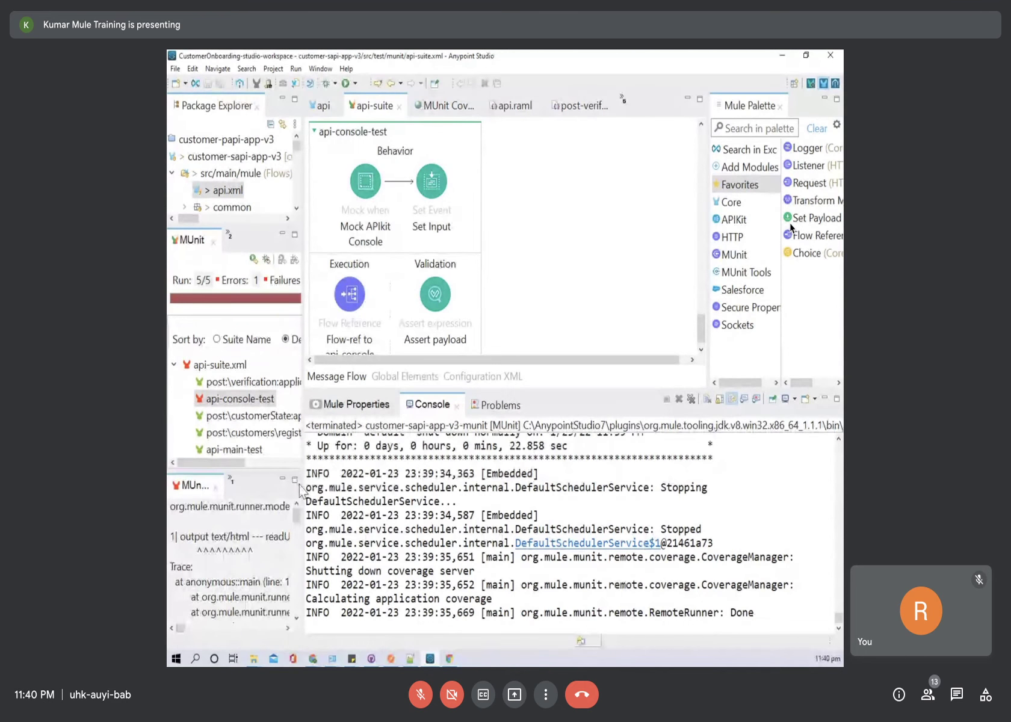
pyautogui.hotkey('ctrl', 'm')
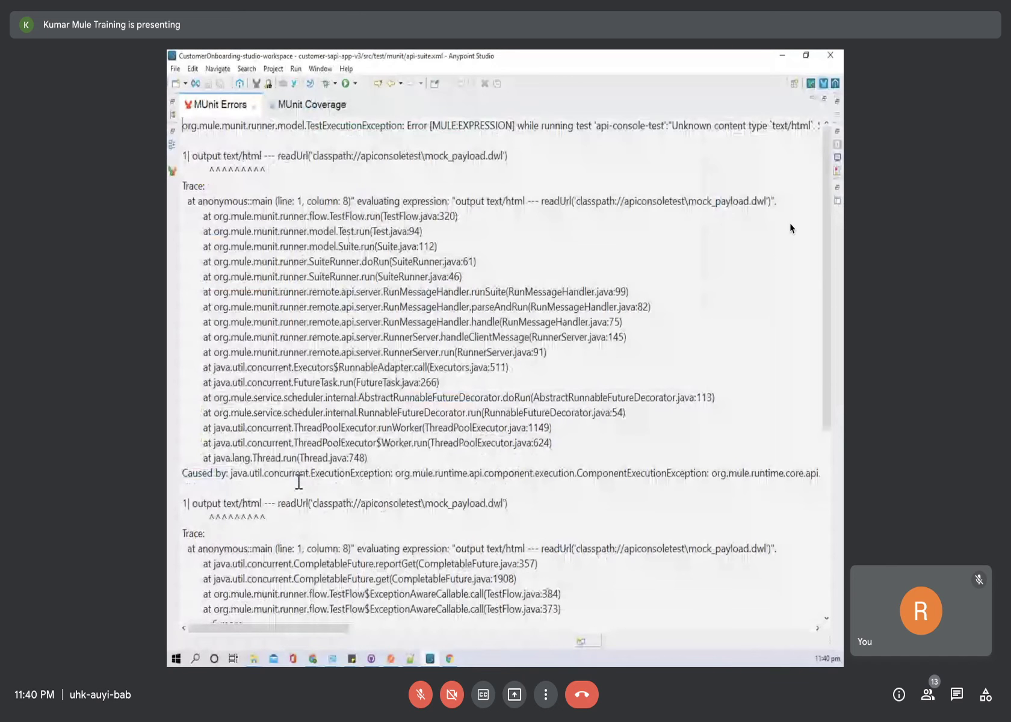
pyautogui.scroll(-8, 298, 482)
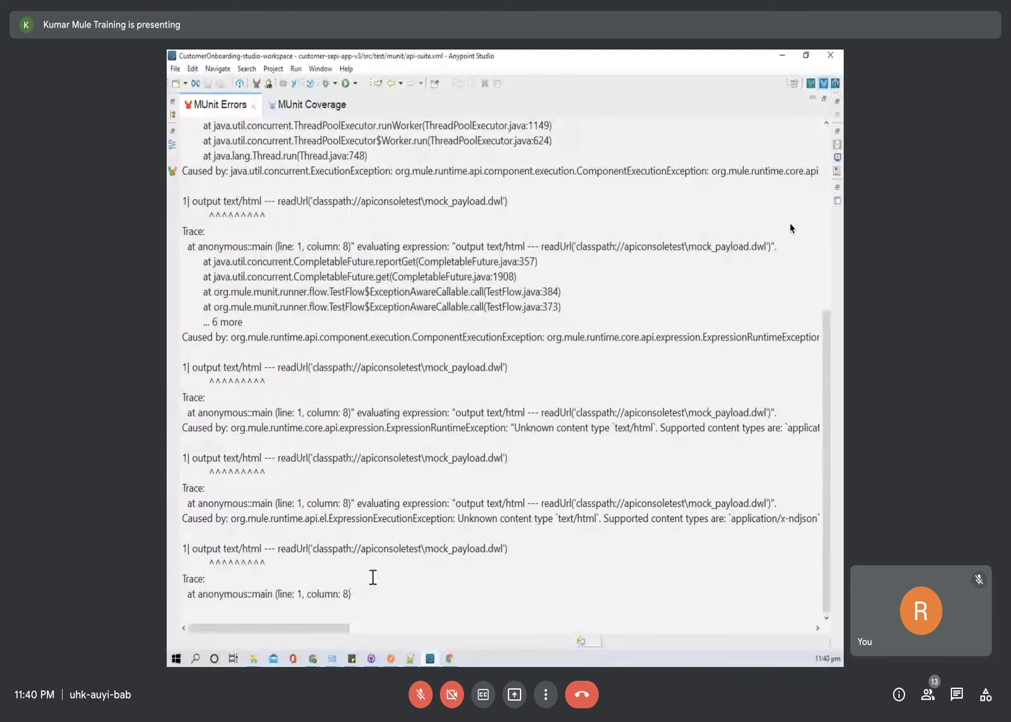
pyautogui.scroll(4, 790, 228)
pyautogui.scroll(3, 791, 227)
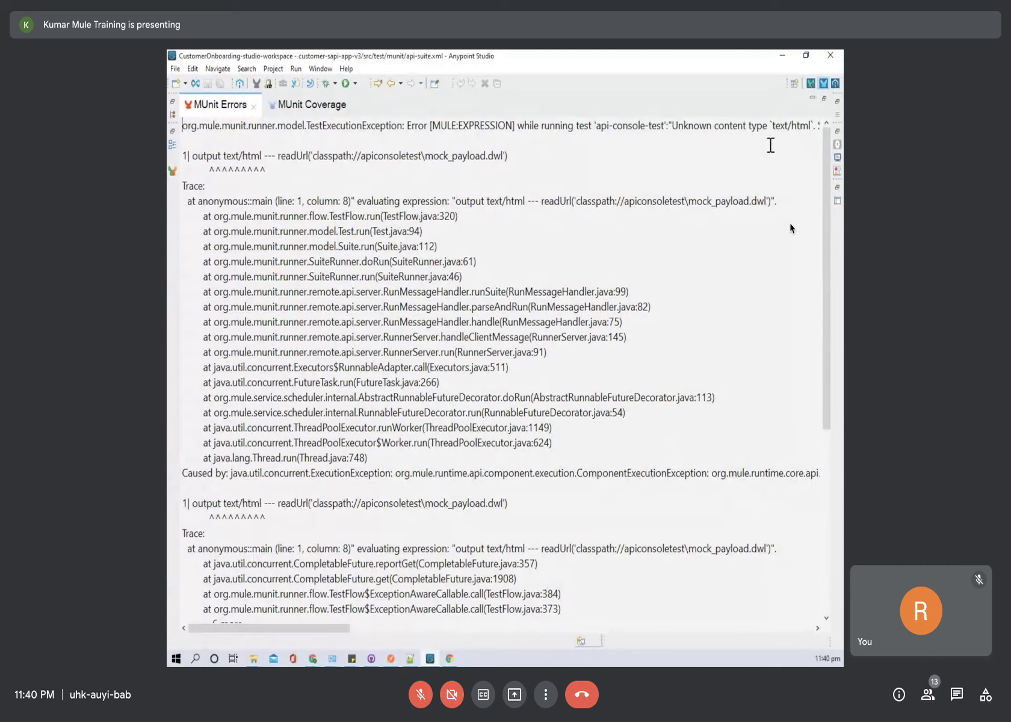
pyautogui.moveTo(775, 126)
pyautogui.mouseDown()
pyautogui.moveTo(811, 124)
pyautogui.moveTo(817, 190)
pyautogui.mouseUp()
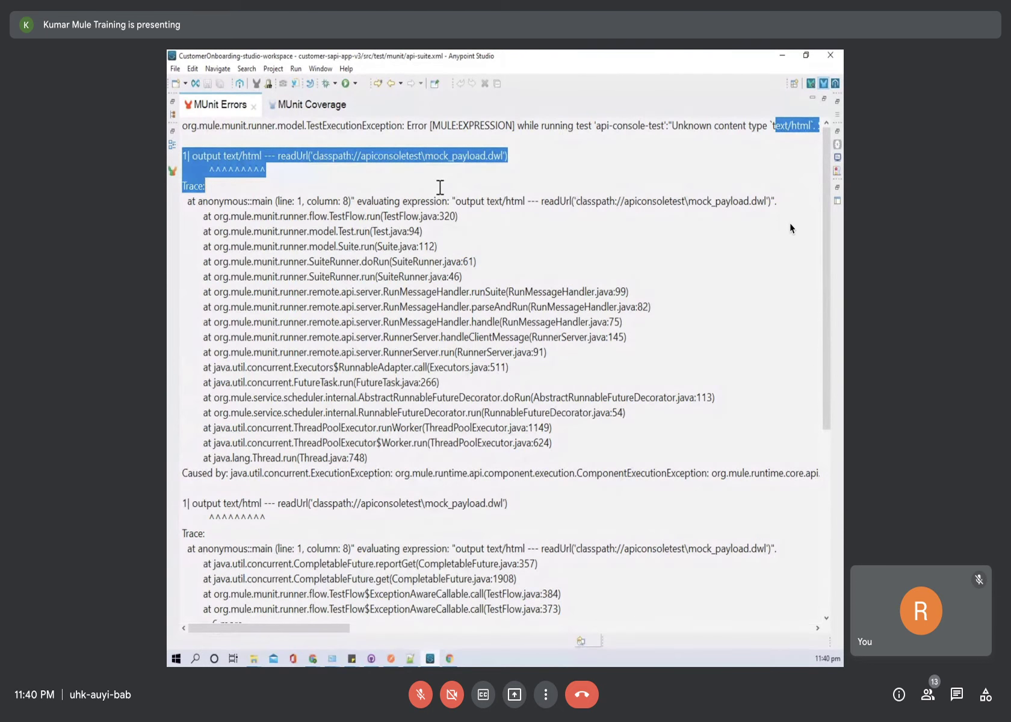
# Step: Check Set Input's set-event_payload.dwl path, then browse the test resources and collapse apimaintest
pyautogui.doubleClick(215, 106)
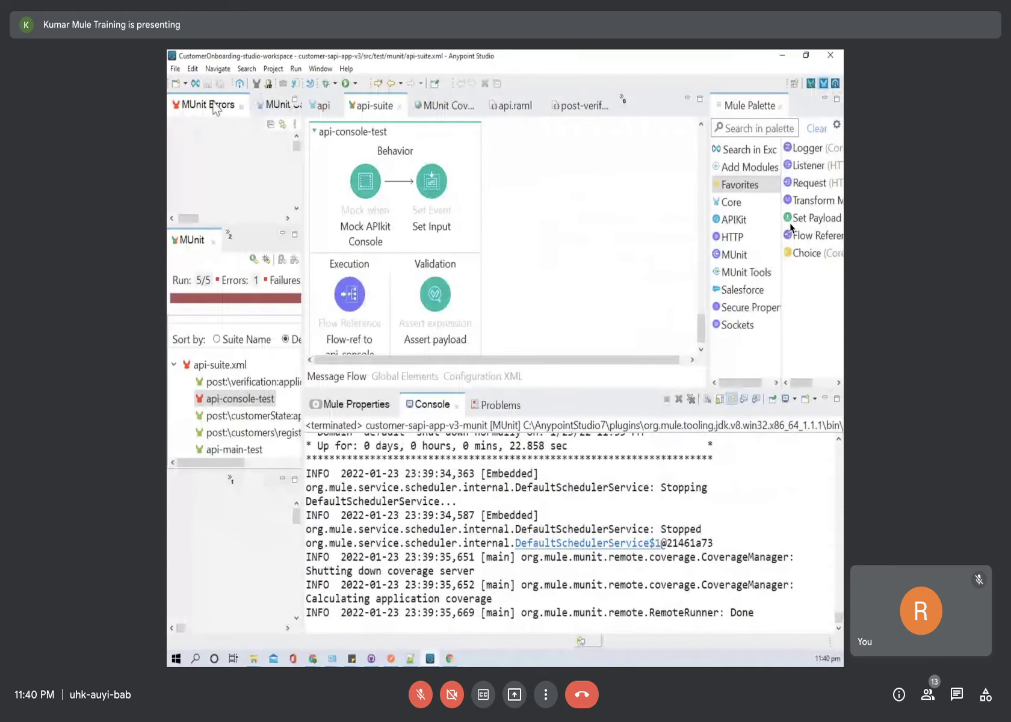
pyautogui.click(440, 183)
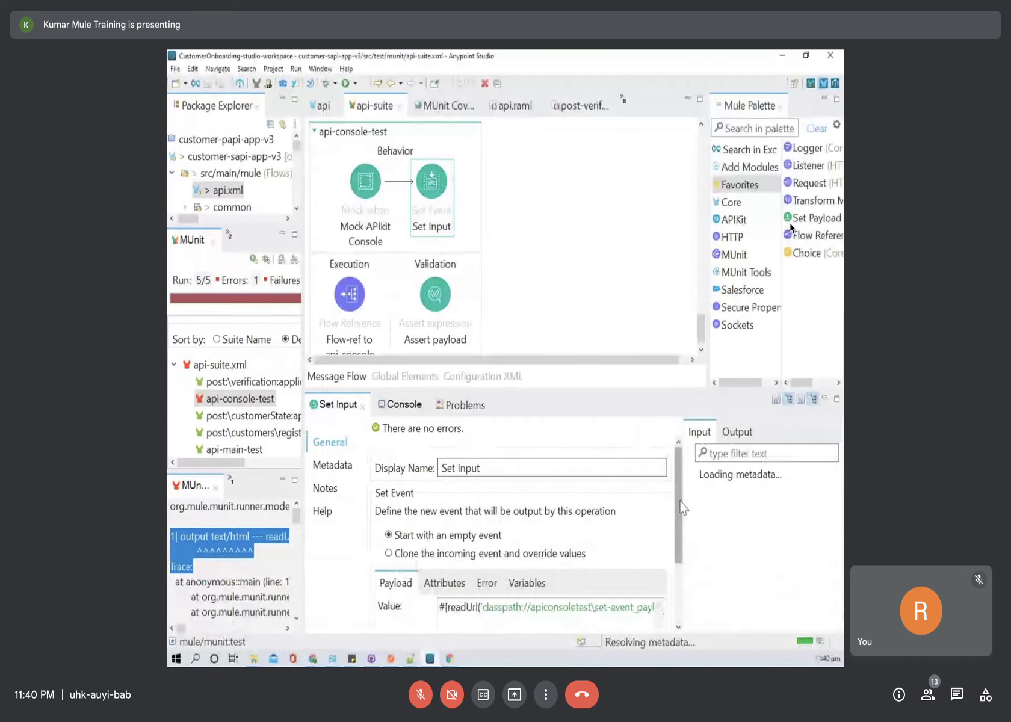
pyautogui.scroll(-2, 593, 537)
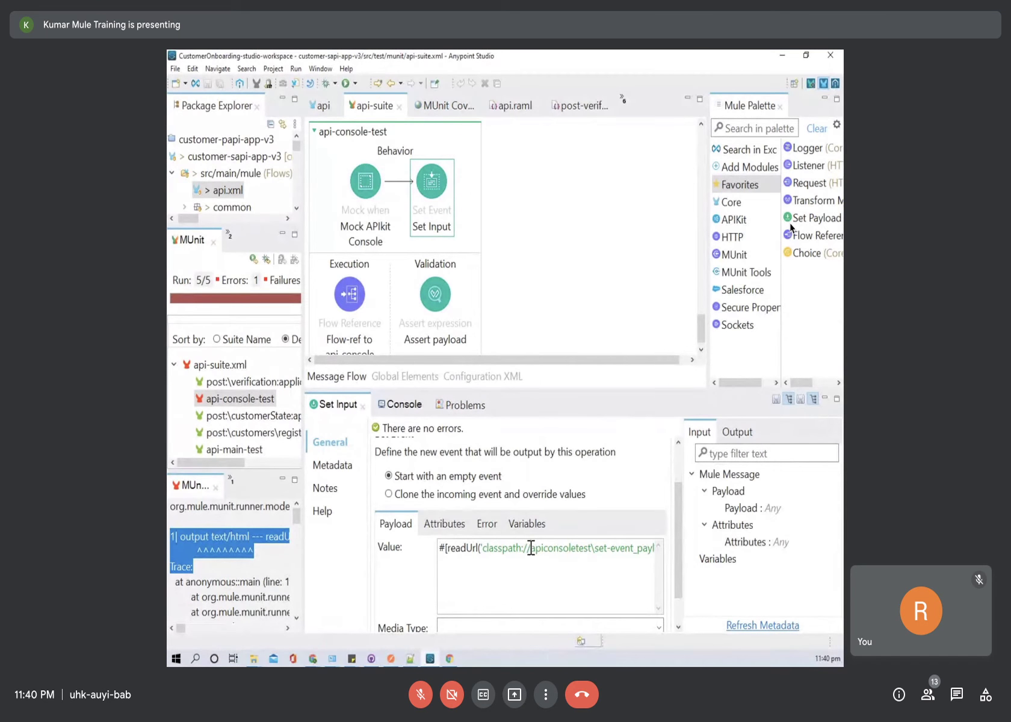
pyautogui.press('Right')
pyautogui.press('Right')
pyautogui.press('Right')
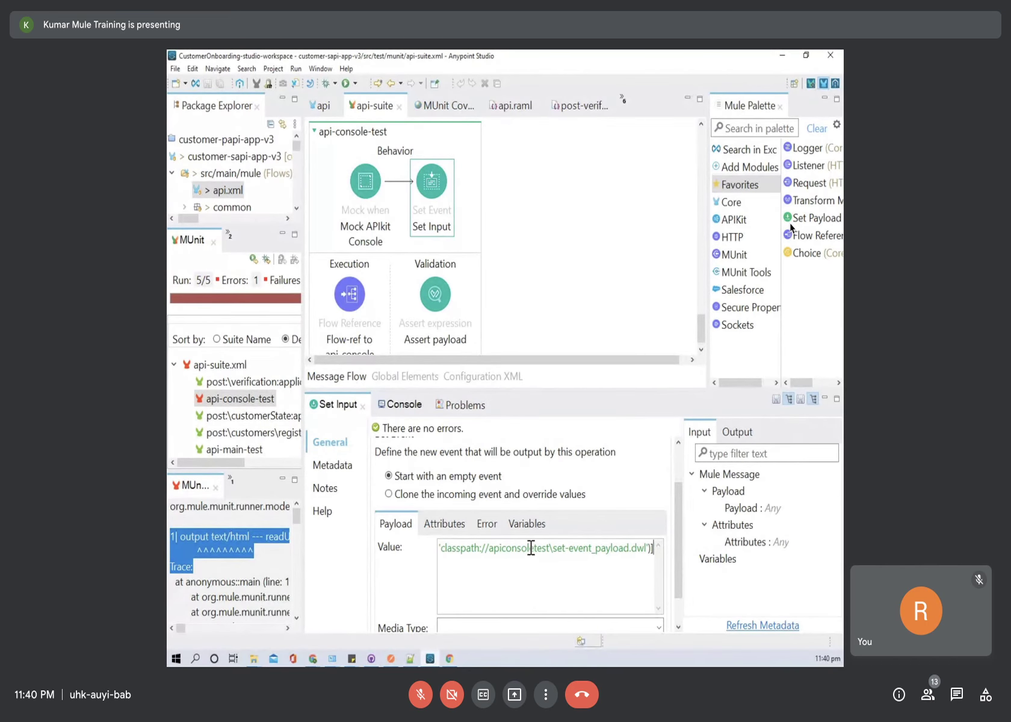
pyautogui.press('End')
pyautogui.moveTo(238, 226); pyautogui.dragTo(251, 407)
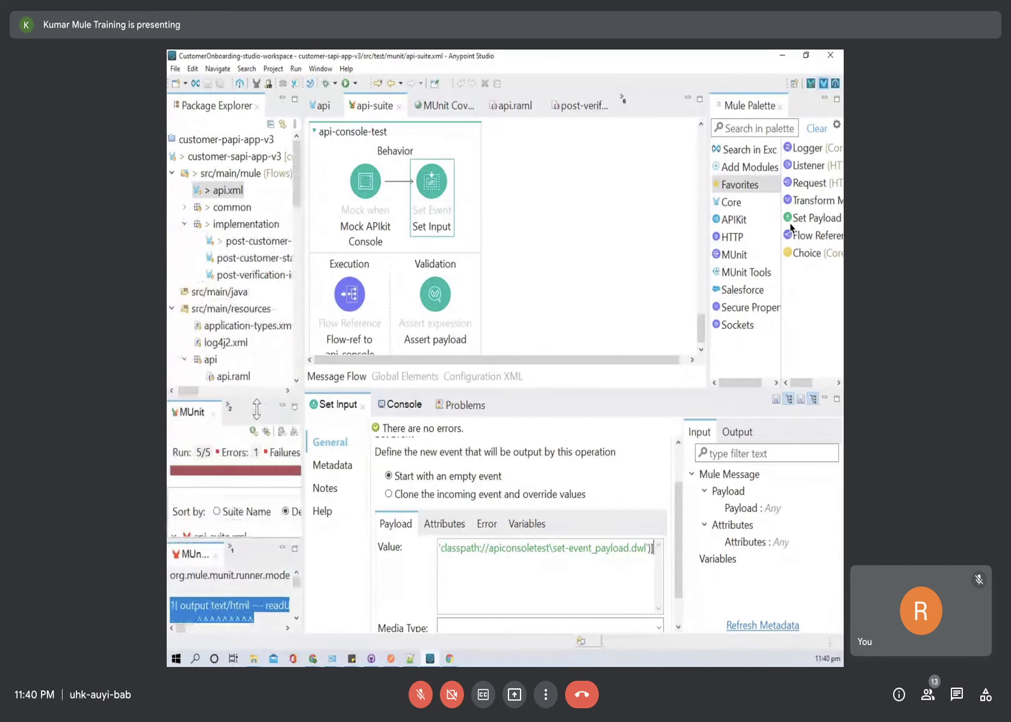
pyautogui.scroll(-3, 215, 232)
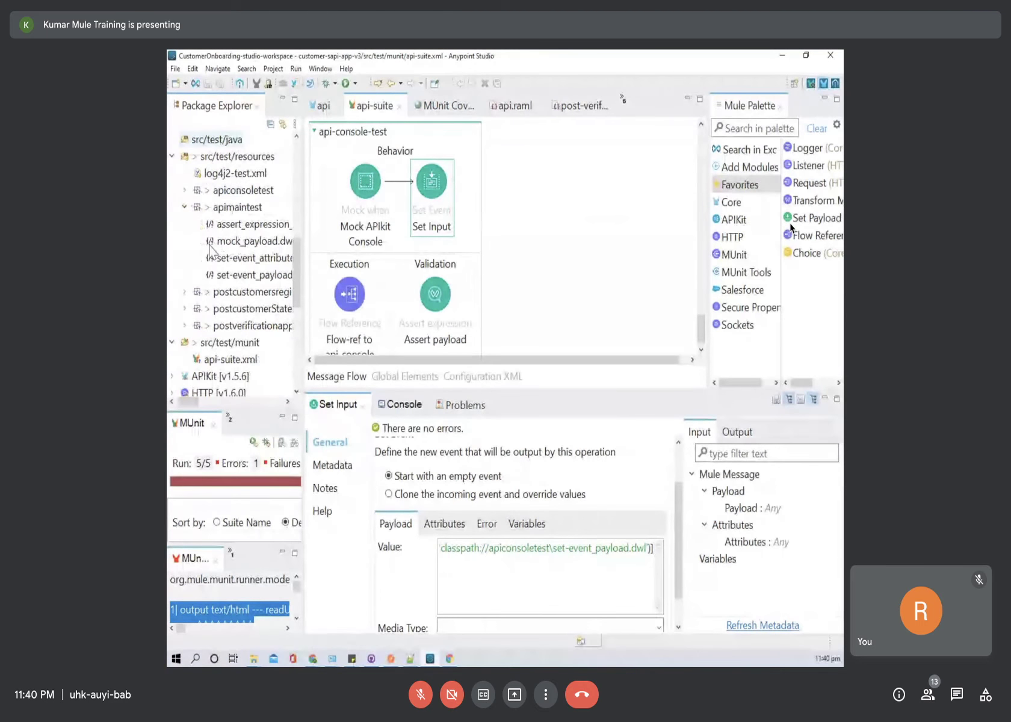
pyautogui.scroll(-3, 211, 250)
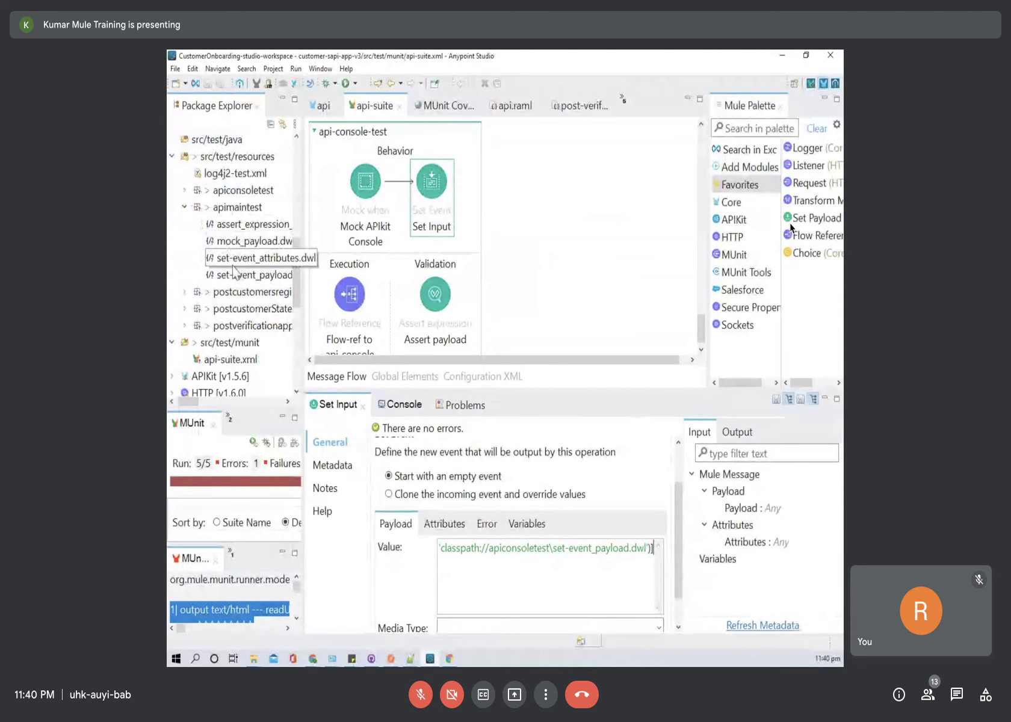
pyautogui.click(186, 207)
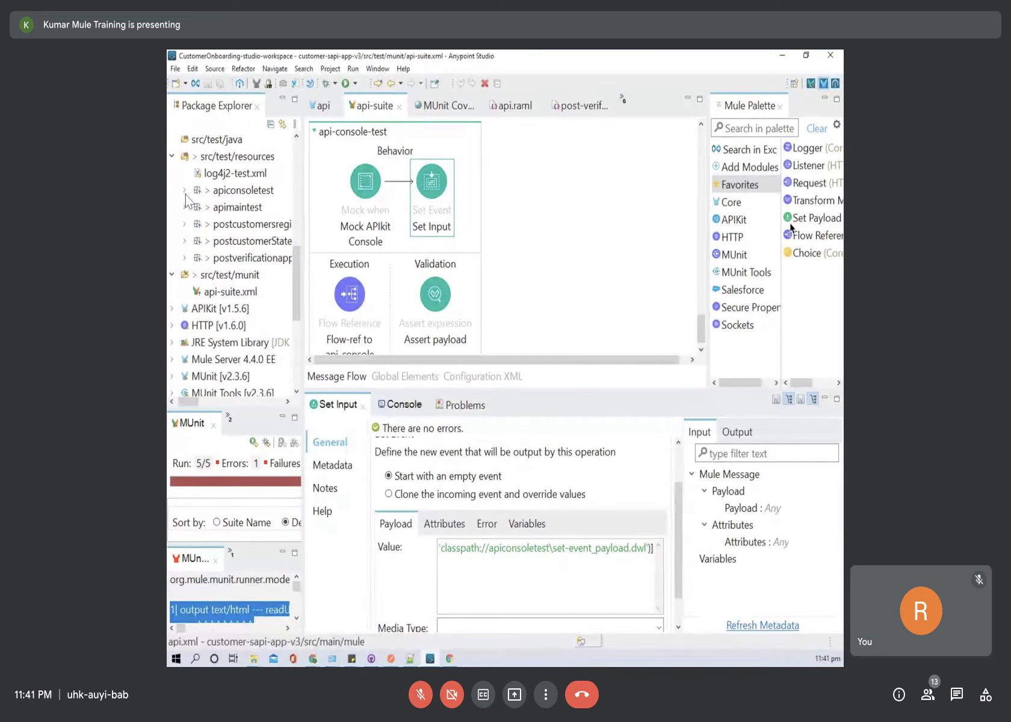
# Step: Expand apiconsoletest and review the set-event payload and attributes DWL files
pyautogui.click(186, 191)
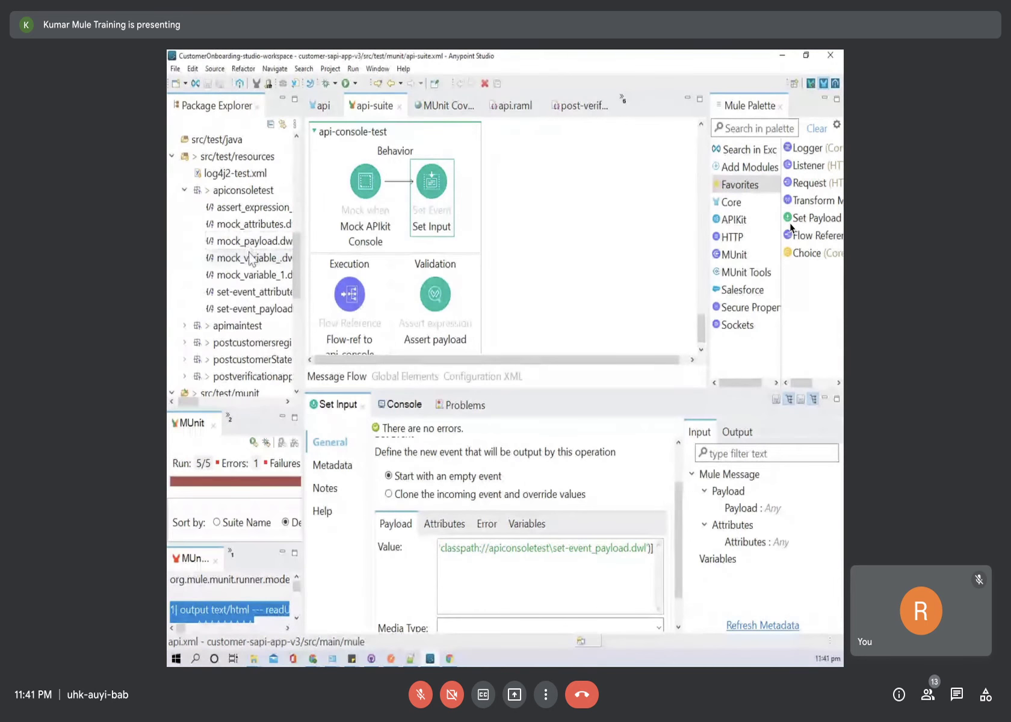
pyautogui.doubleClick(253, 309)
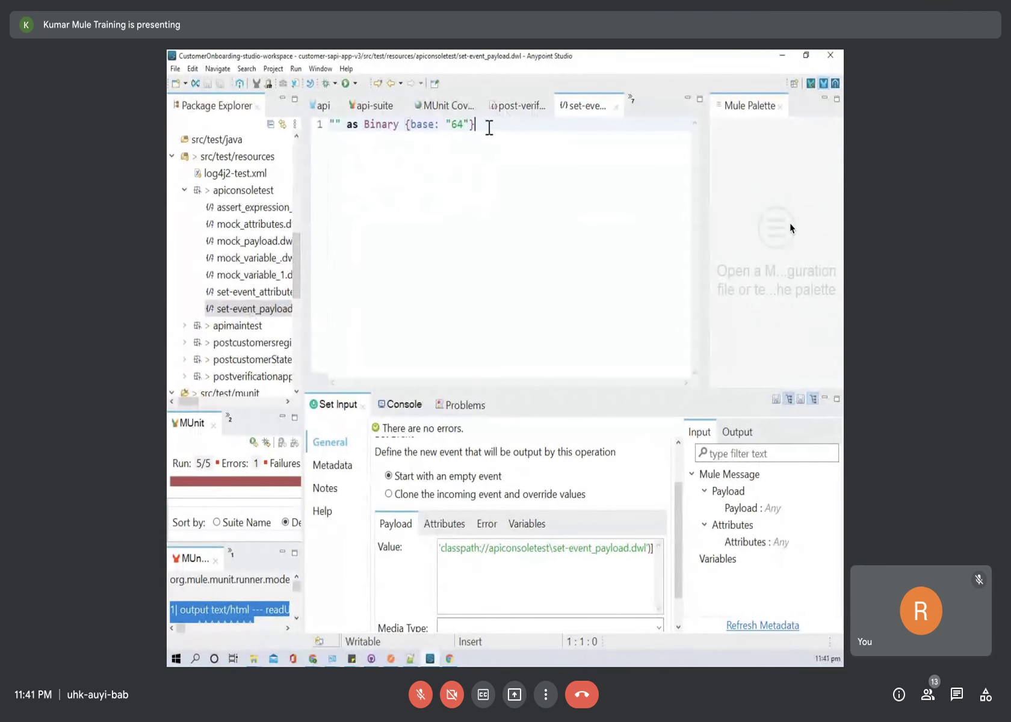
pyautogui.moveTo(489, 125); pyautogui.dragTo(303, 169)
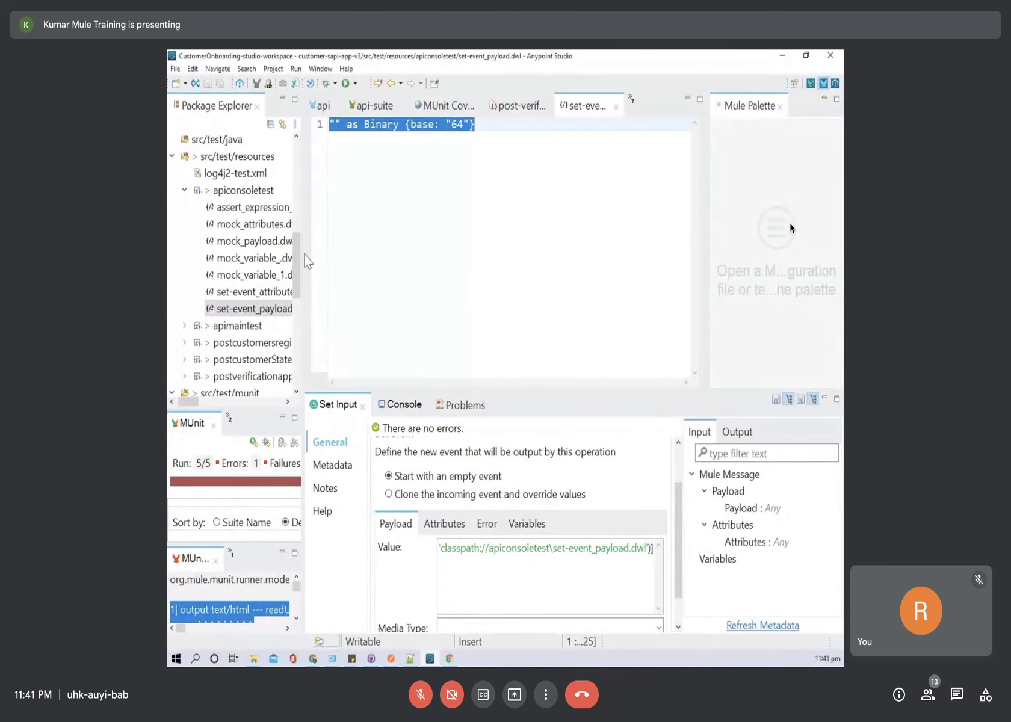
pyautogui.doubleClick(254, 292)
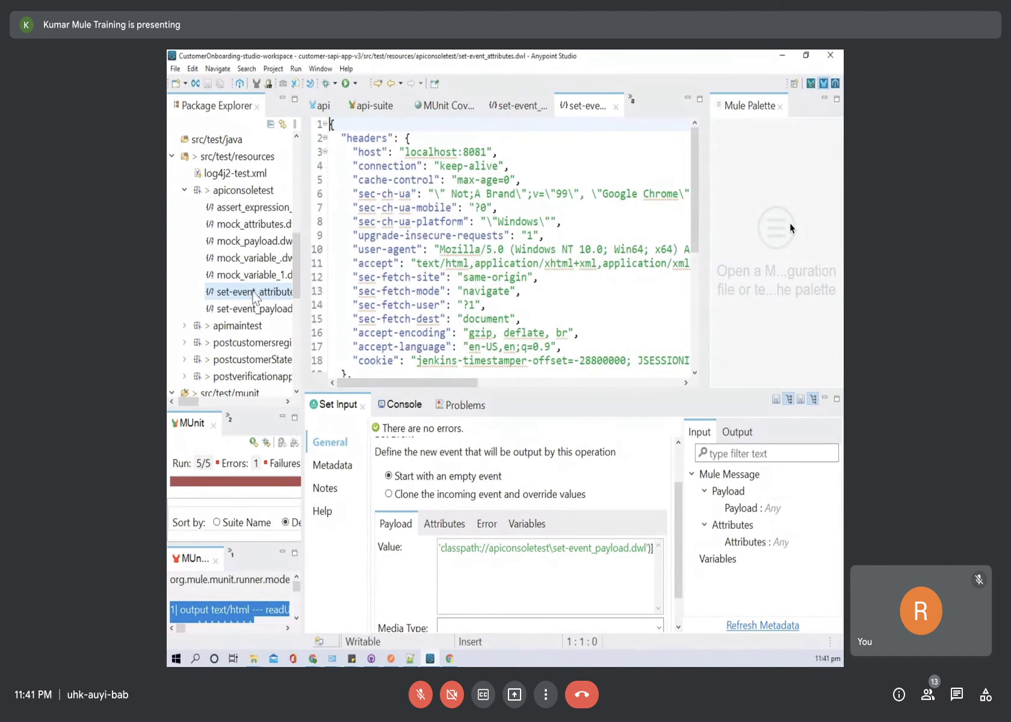
pyautogui.scroll(-6, 482, 192)
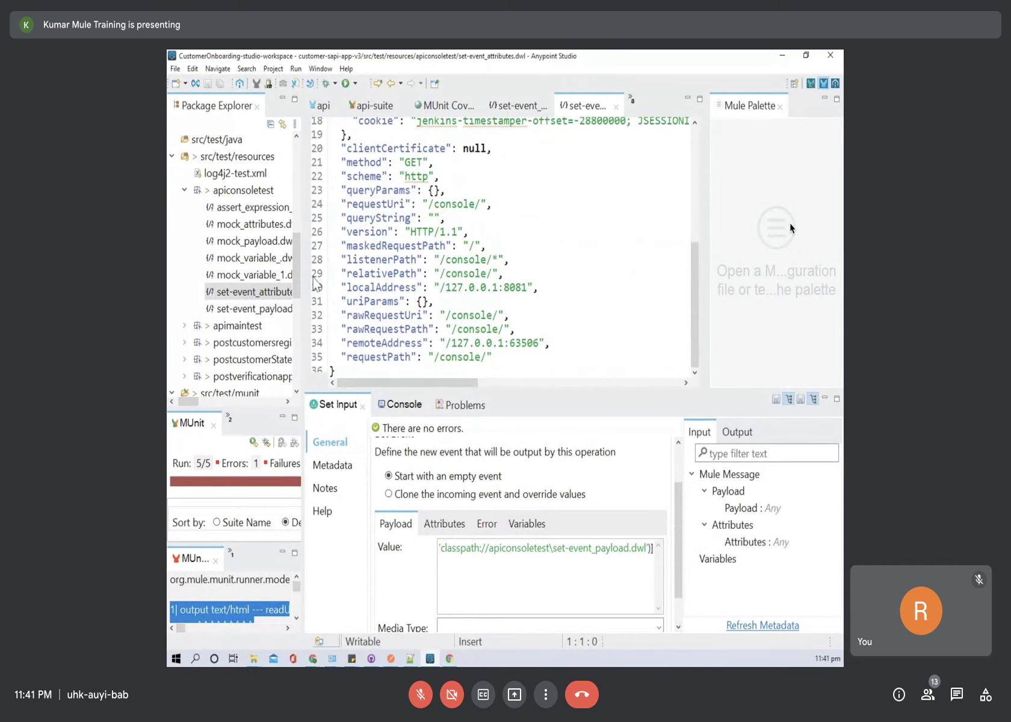
# Step: Review the two mock variable files, mock payload, mock attributes and payload assertion files
pyautogui.doubleClick(255, 274)
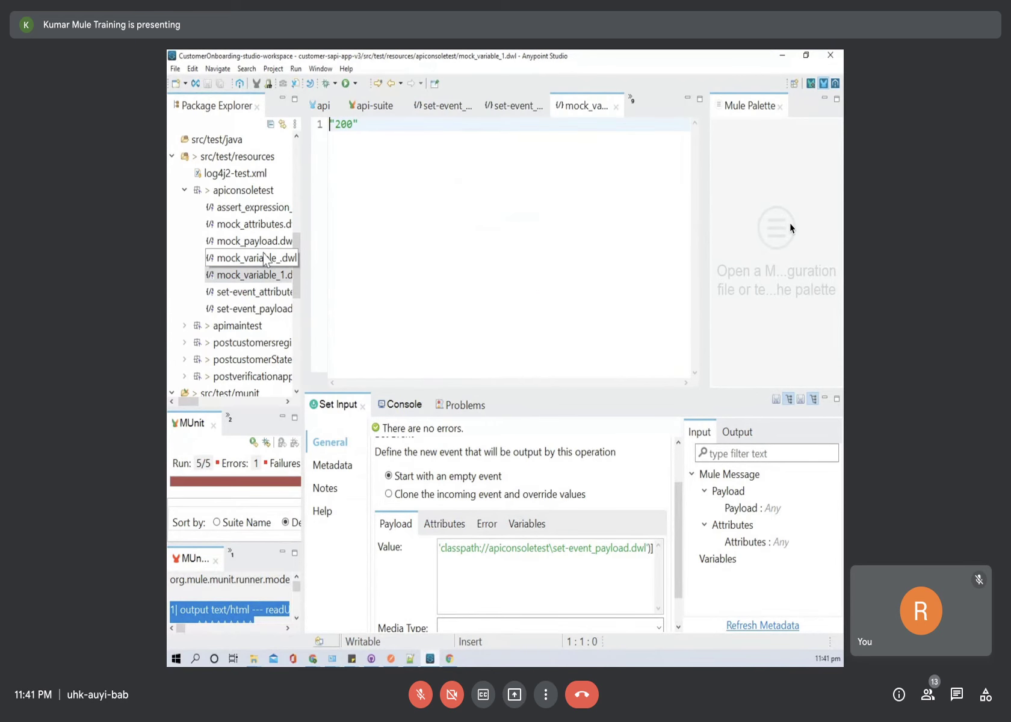
pyautogui.doubleClick(258, 257)
pyautogui.doubleClick(254, 242)
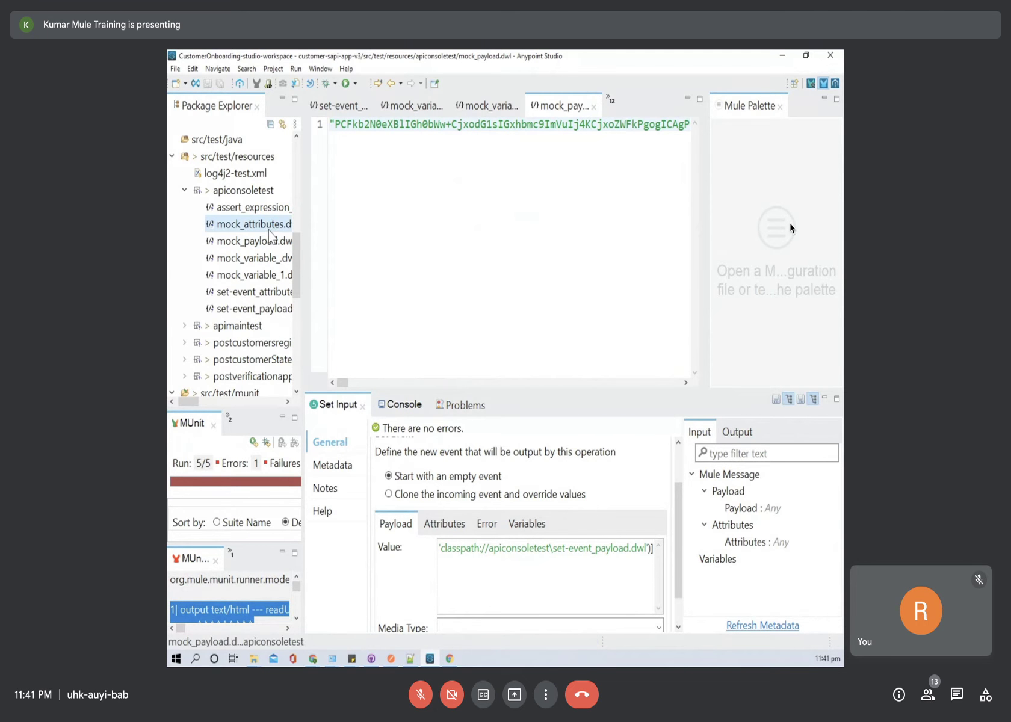
pyautogui.doubleClick(254, 224)
pyautogui.doubleClick(253, 207)
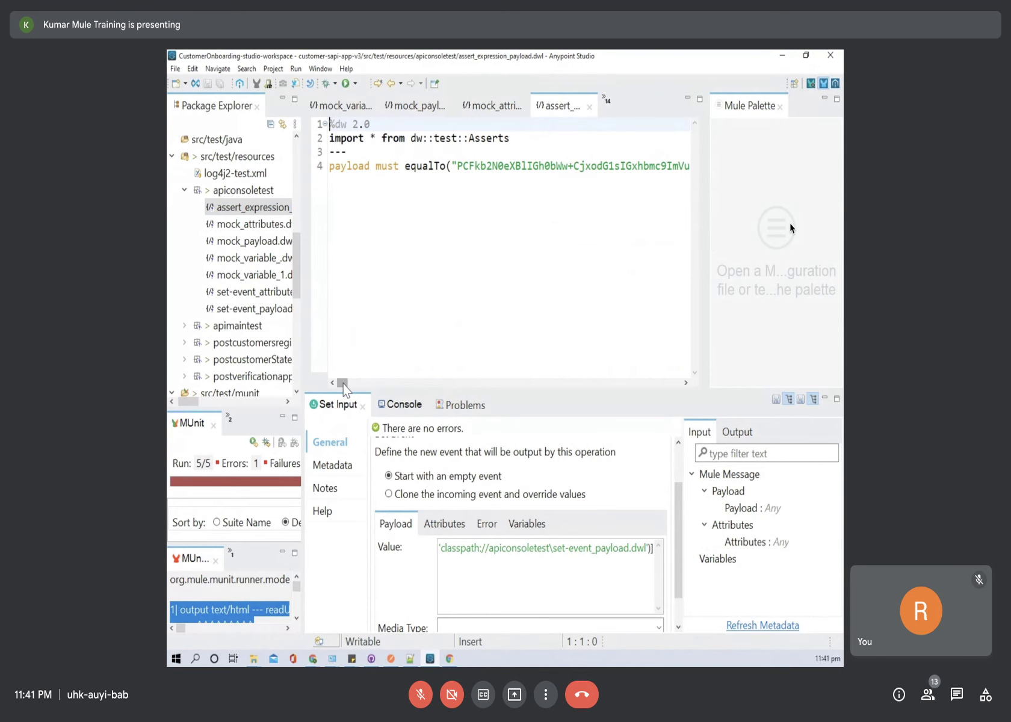
pyautogui.moveTo(343, 384)
pyautogui.mouseDown()
pyautogui.moveTo(675, 384)
pyautogui.moveTo(342, 384)
pyautogui.mouseUp()
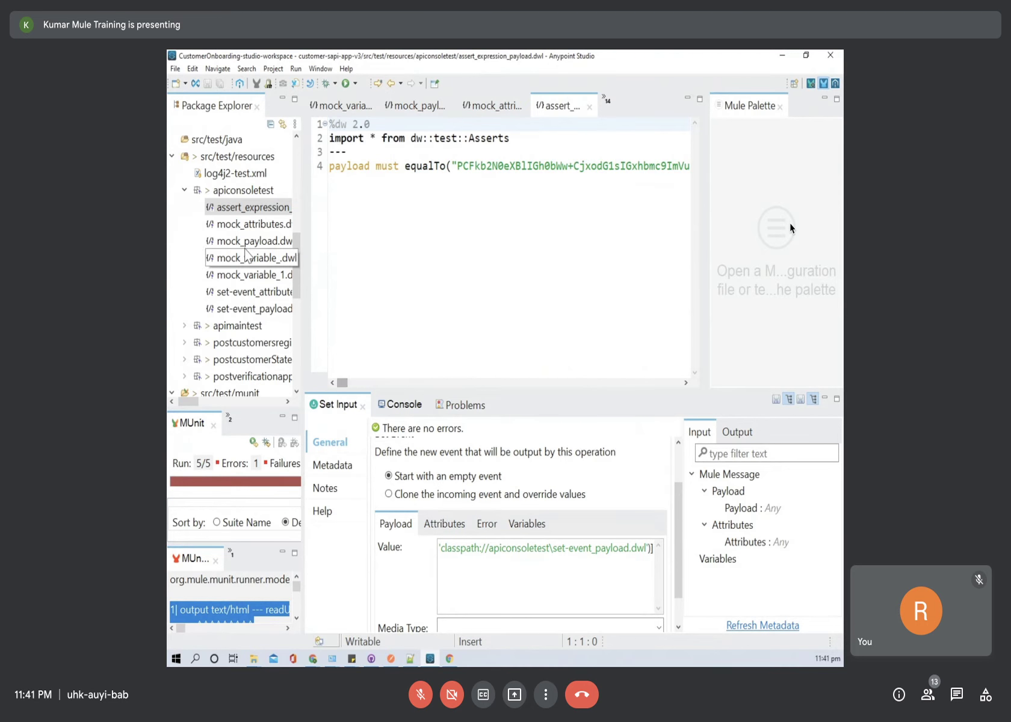
pyautogui.click(243, 191)
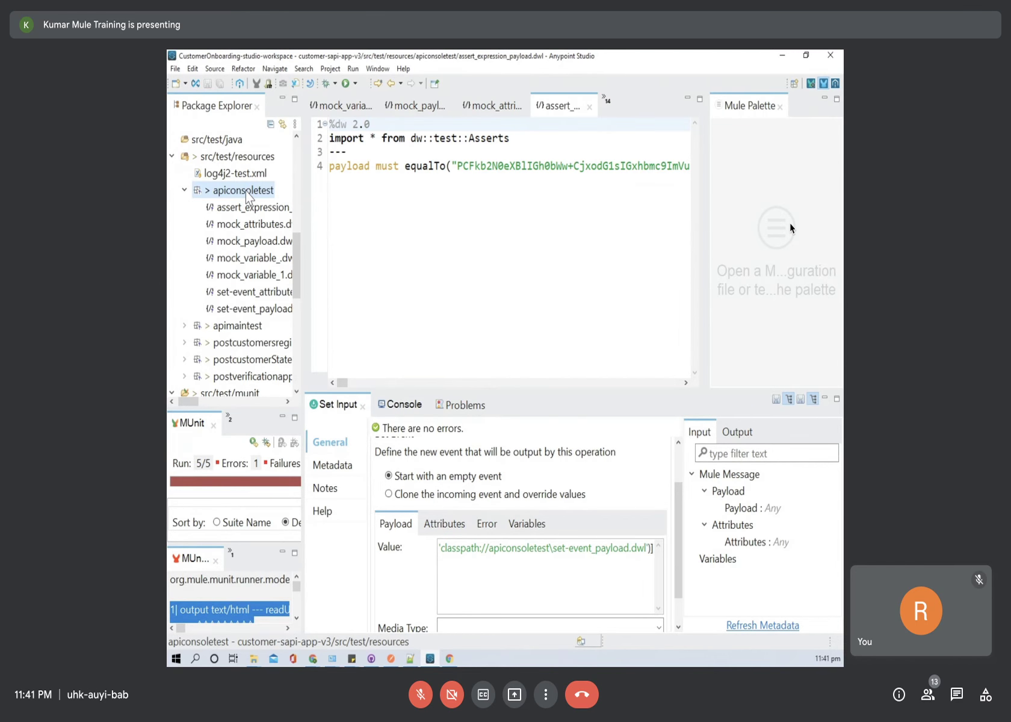
# Step: Delete the apiconsoletest test resources package
pyautogui.rightClick(247, 196)
pyautogui.click(285, 316)
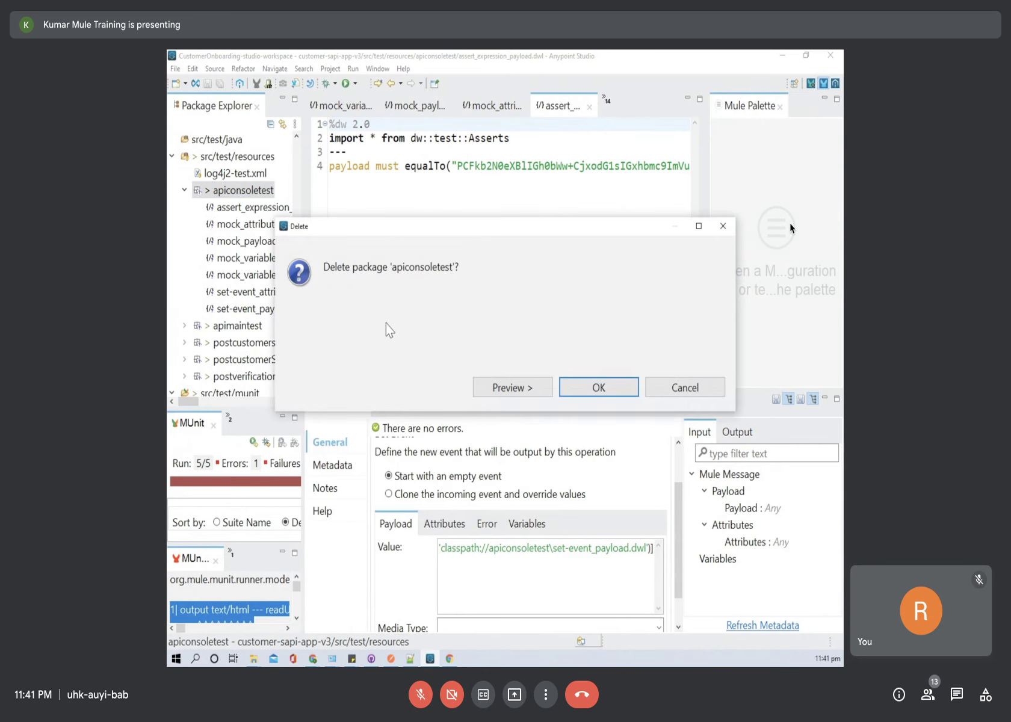
pyautogui.click(598, 387)
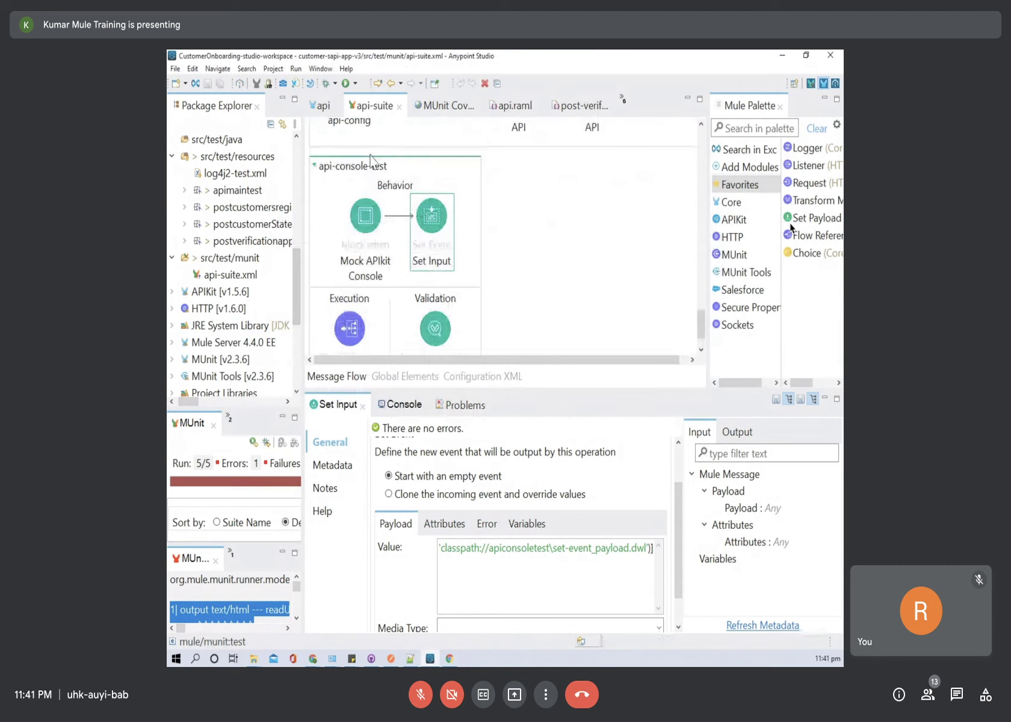
# Step: Save api-suite, then select the api-console flow in the api.xml editor
pyautogui.rightClick(371, 165)
pyautogui.click(421, 281)
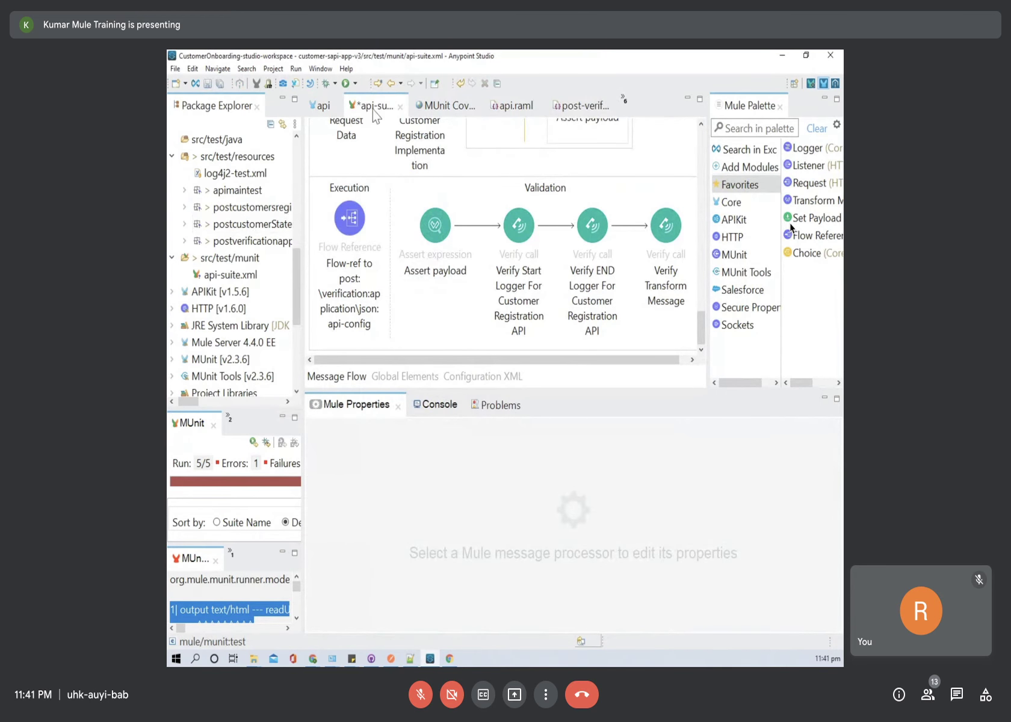
pyautogui.click(222, 84)
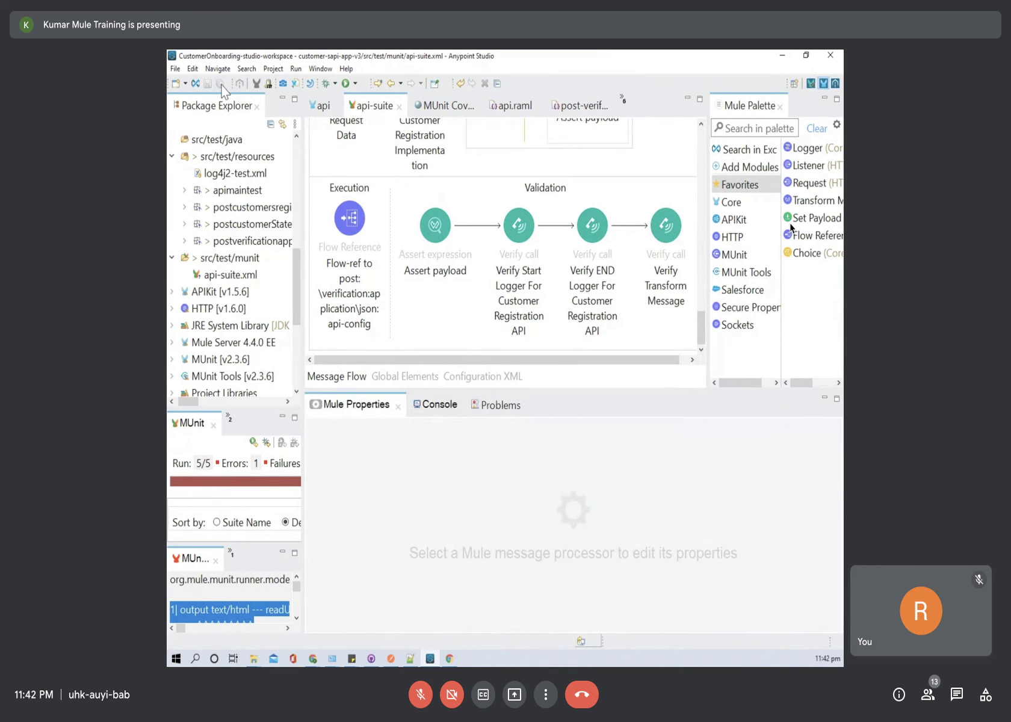
pyautogui.scroll(3, 244, 207)
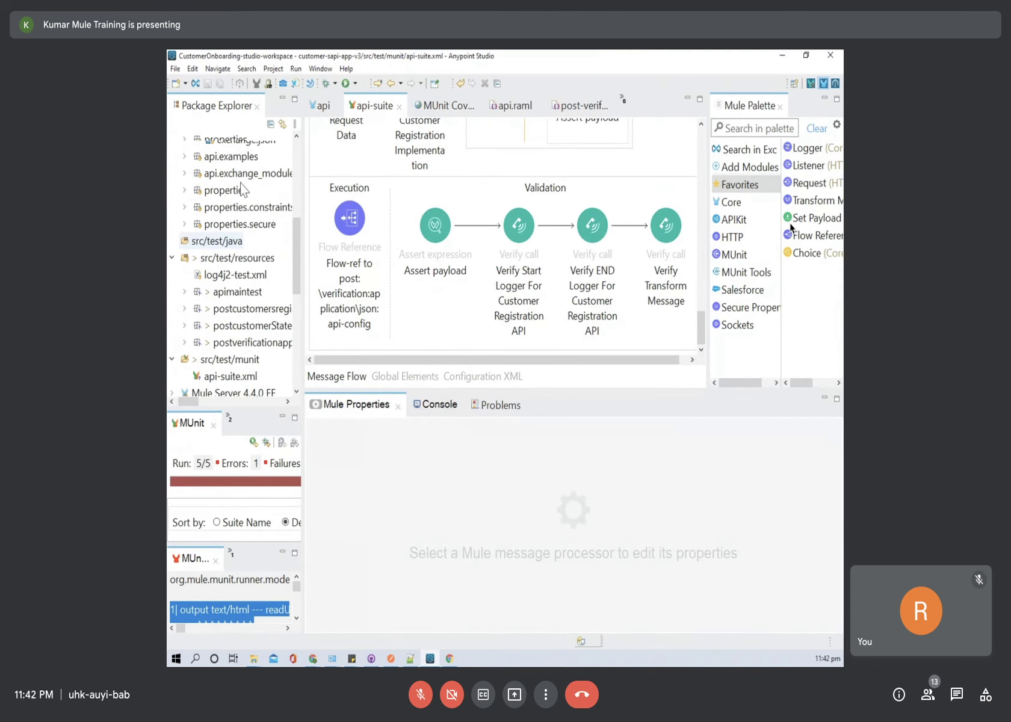
pyautogui.scroll(3, 244, 190)
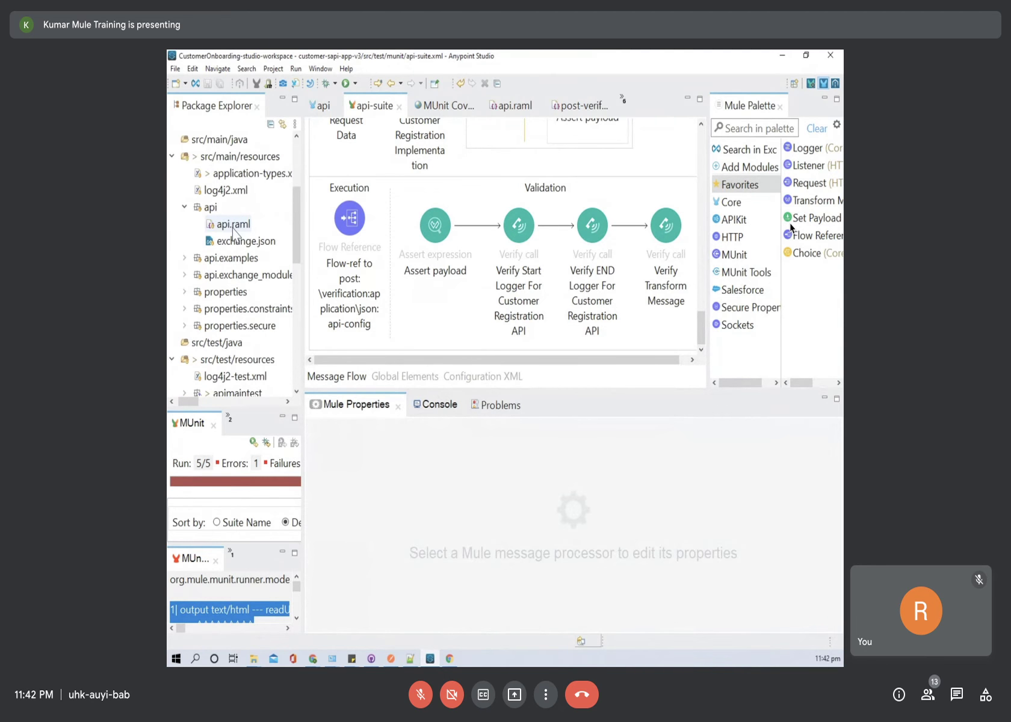
pyautogui.click(320, 106)
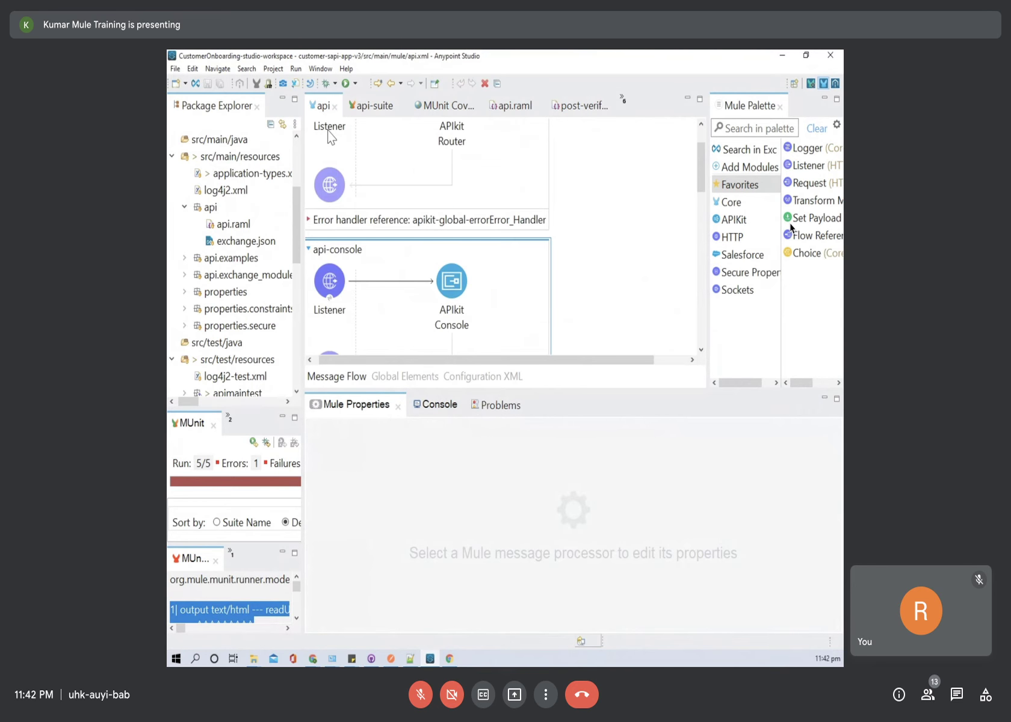
pyautogui.click(396, 250)
# Step: Record a test for the api-console flow past the runtime mismatch warning, then view localhost in Chrome
pyautogui.rightClick(466, 242)
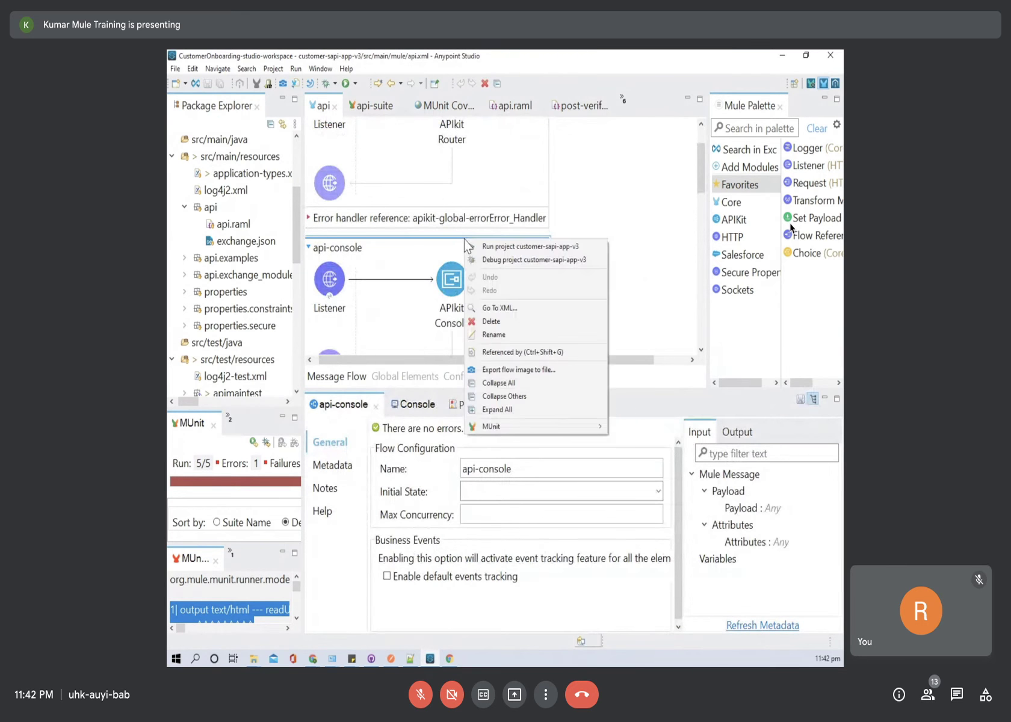
pyautogui.moveTo(492, 427)
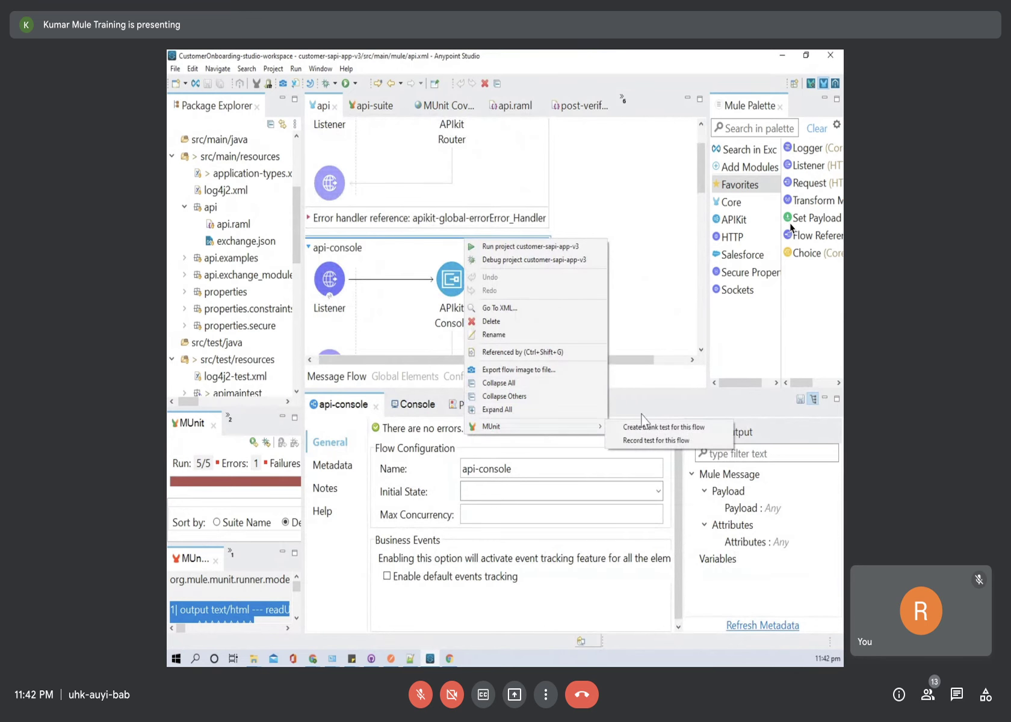
pyautogui.click(656, 441)
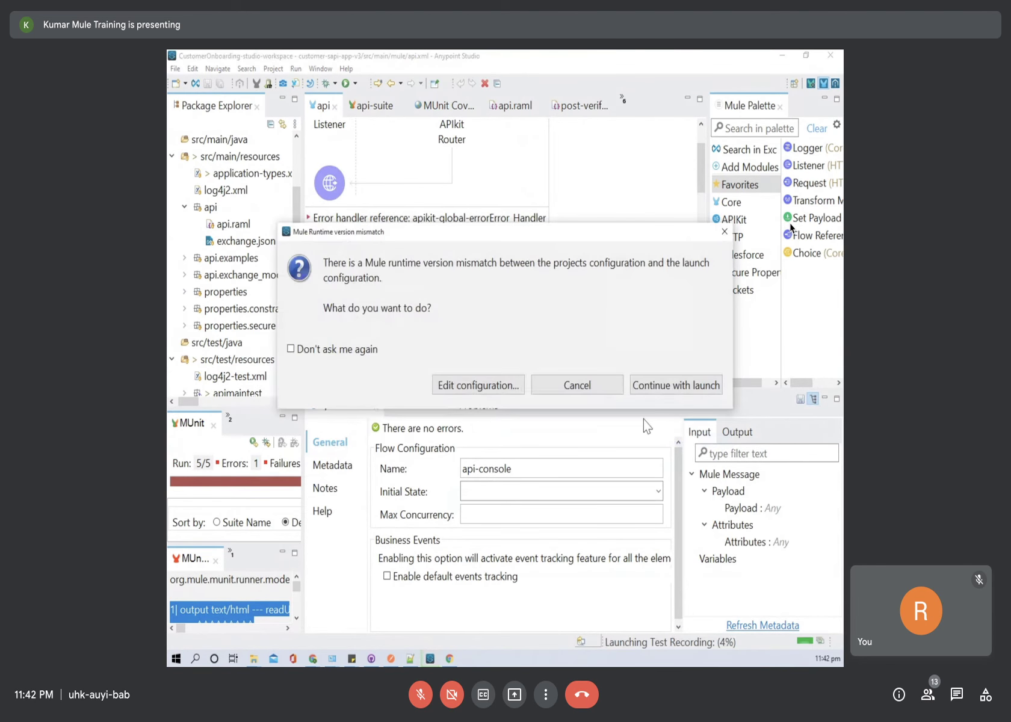
pyautogui.click(656, 388)
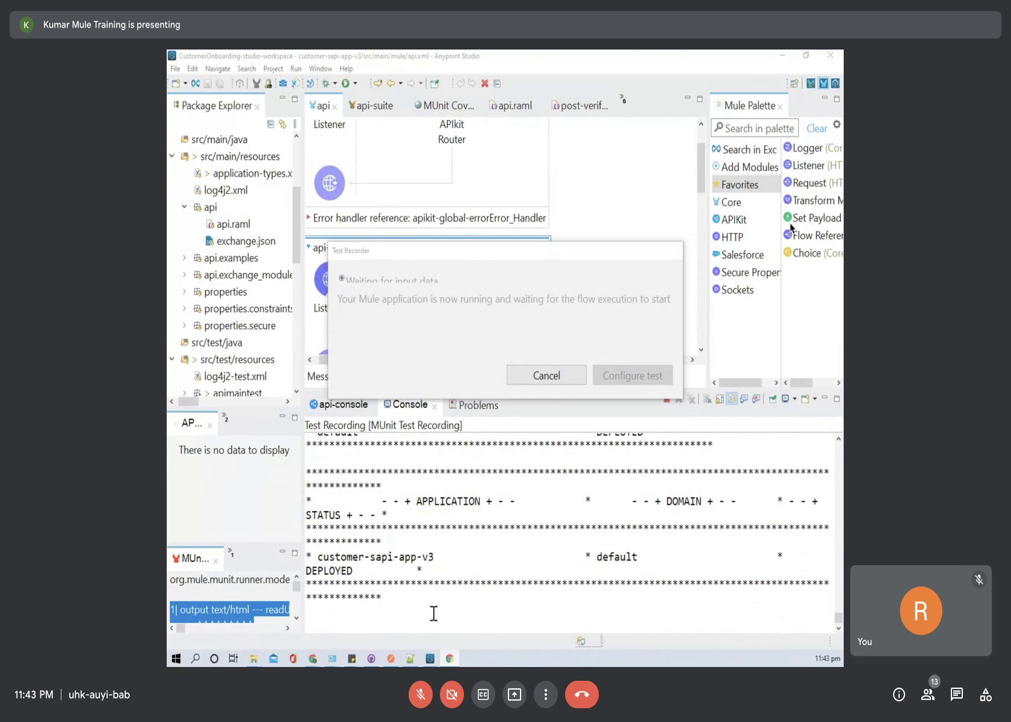
pyautogui.moveTo(313, 658)
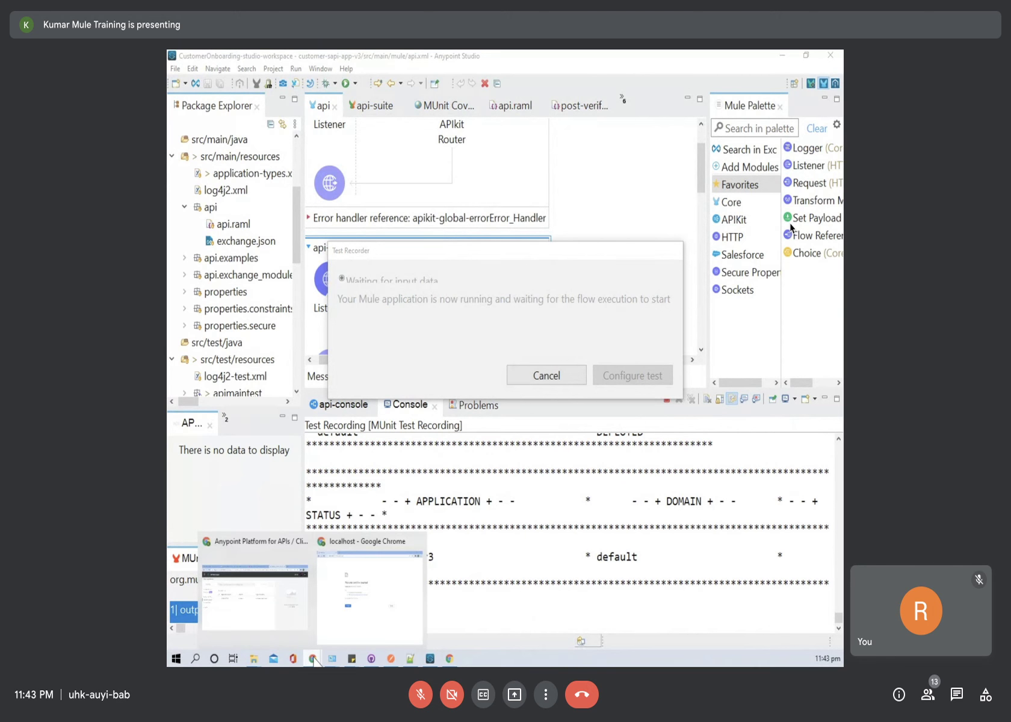
pyautogui.click(368, 593)
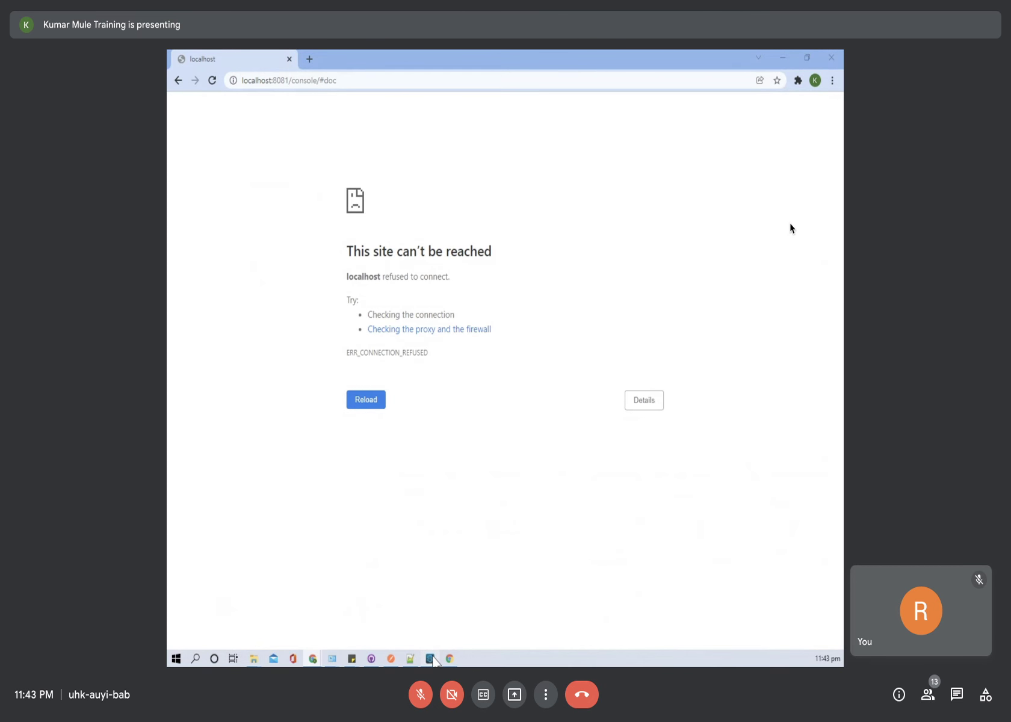
# Step: Back in Anypoint Studio, show the APIkit Consoles view in the lower-left panel
pyautogui.click(431, 659)
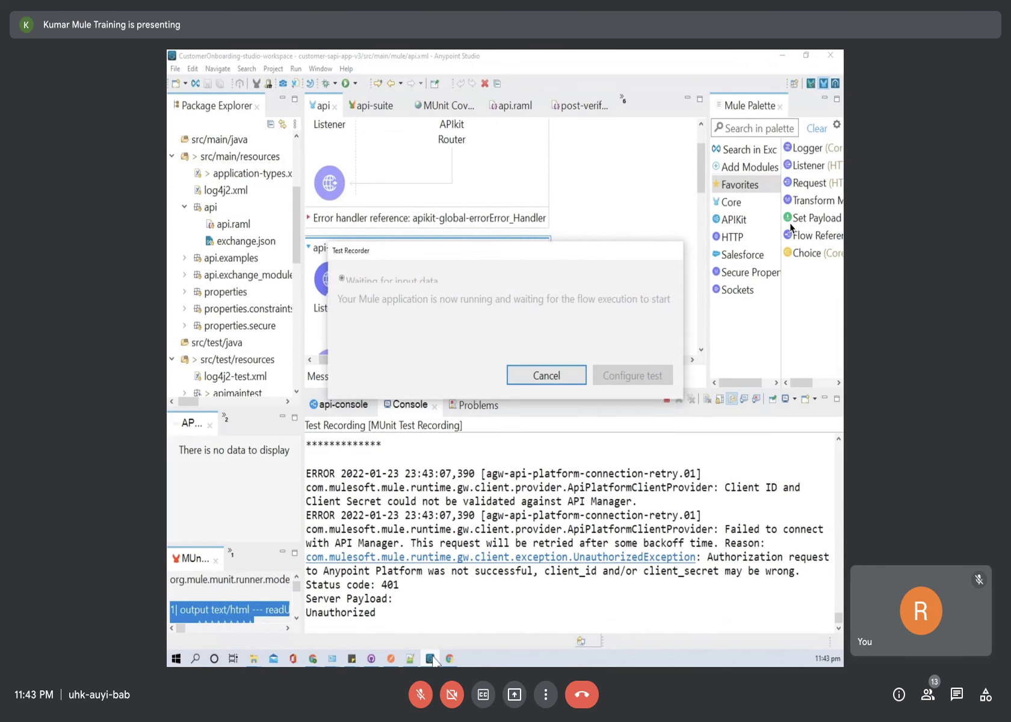
pyautogui.click(225, 419)
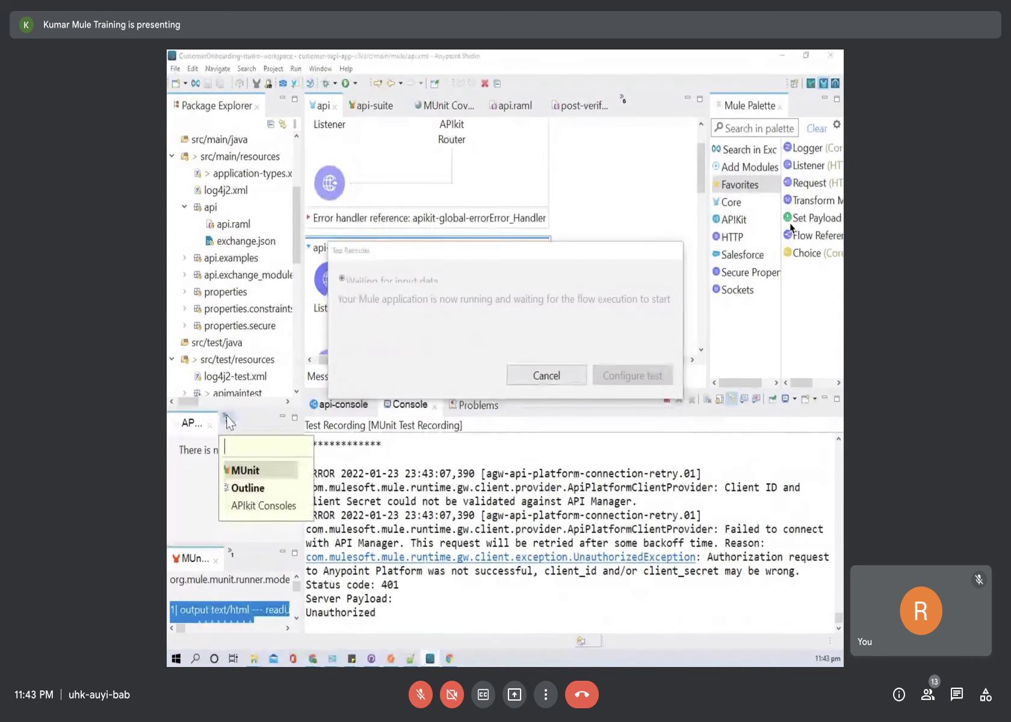
pyautogui.click(257, 510)
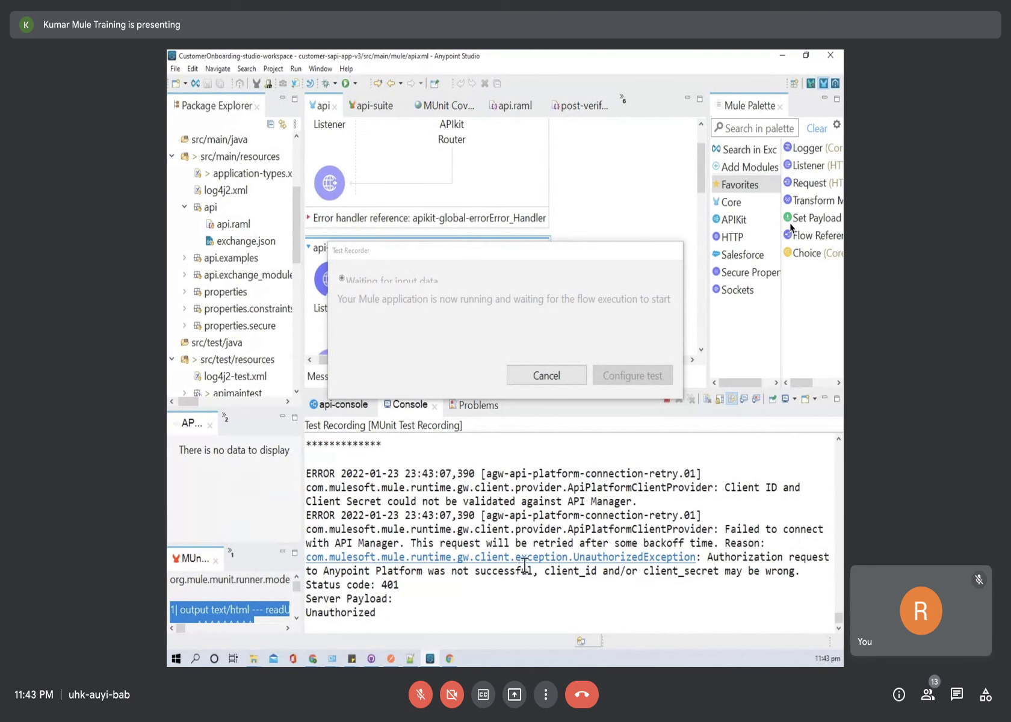
pyautogui.scroll(3, 519, 562)
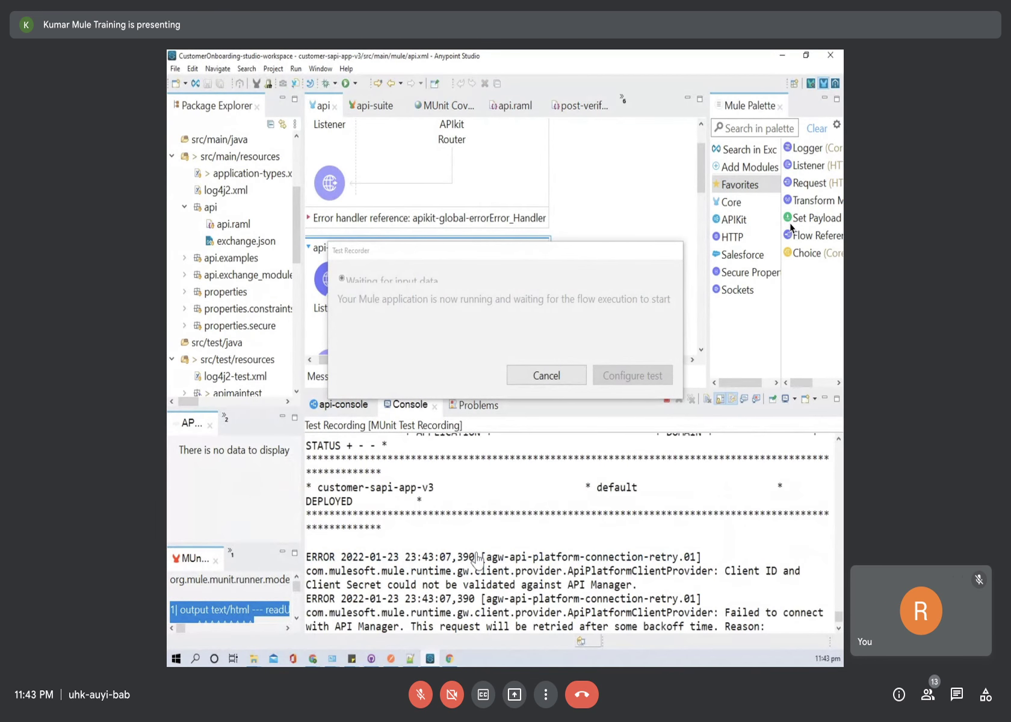
pyautogui.scroll(-3, 477, 558)
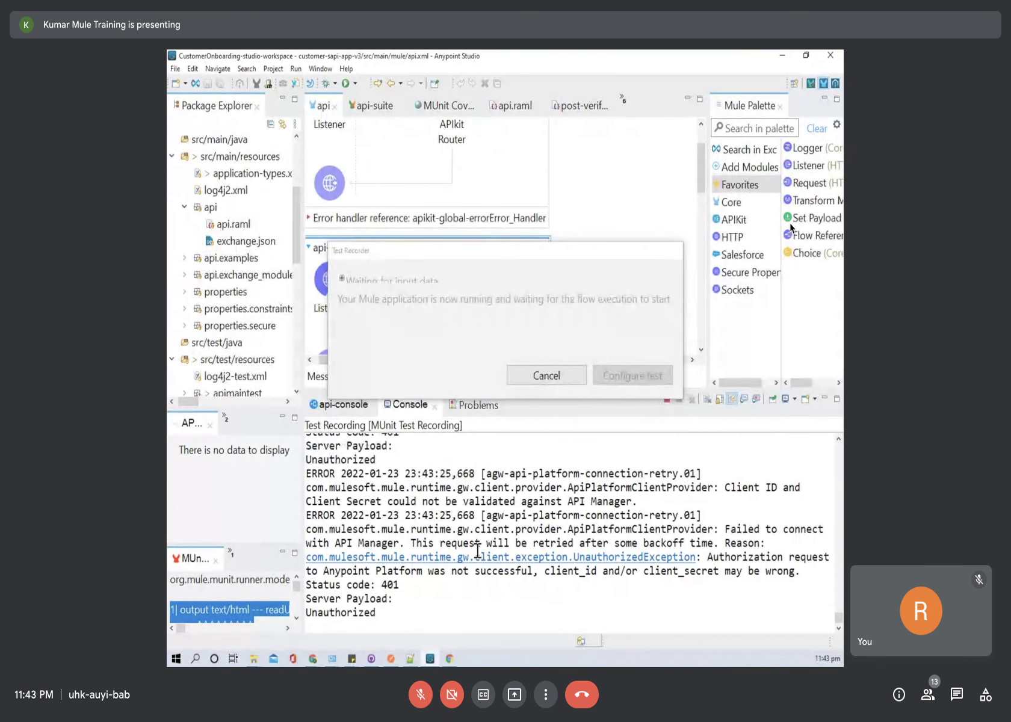
pyautogui.scroll(2, 477, 550)
pyautogui.scroll(-2, 478, 550)
pyautogui.scroll(4, 478, 549)
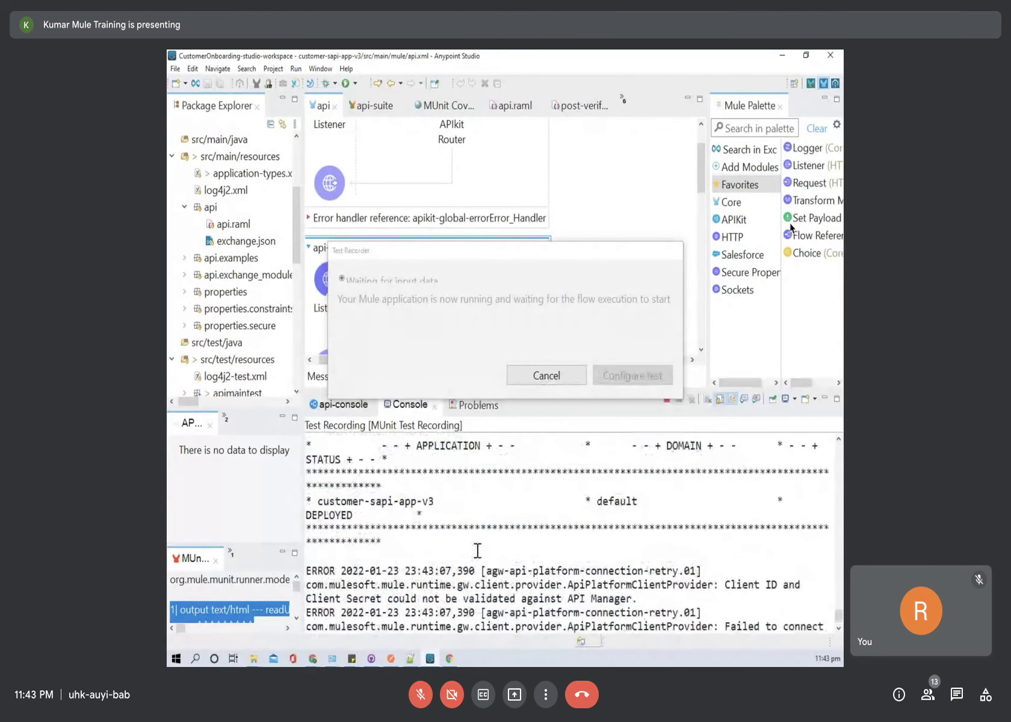
pyautogui.scroll(-4, 477, 551)
pyautogui.scroll(-3, 477, 550)
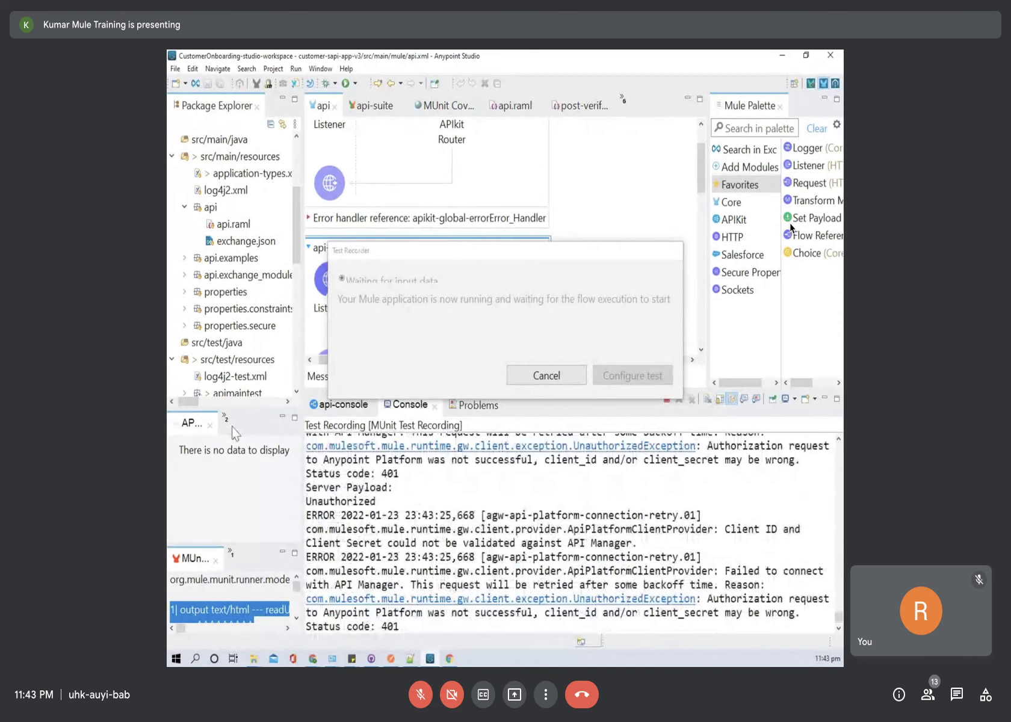
# Step: Cycle the panel through the Outline and MUnit views, ending on APIkit Consoles
pyautogui.click(226, 418)
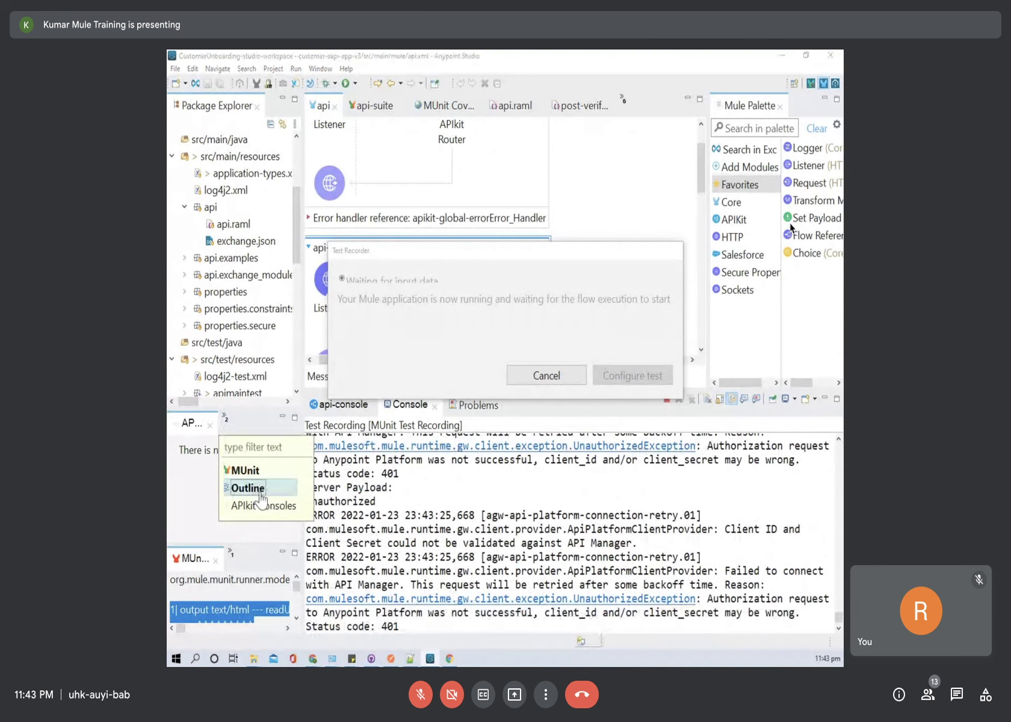
pyautogui.click(249, 490)
pyautogui.click(226, 418)
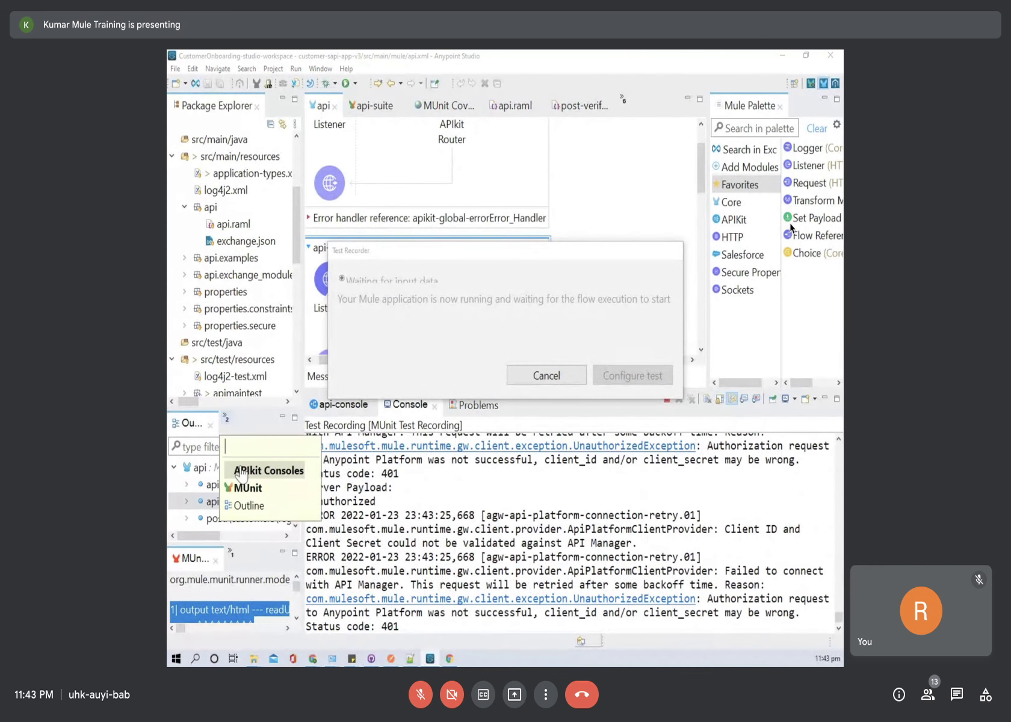
pyautogui.click(247, 488)
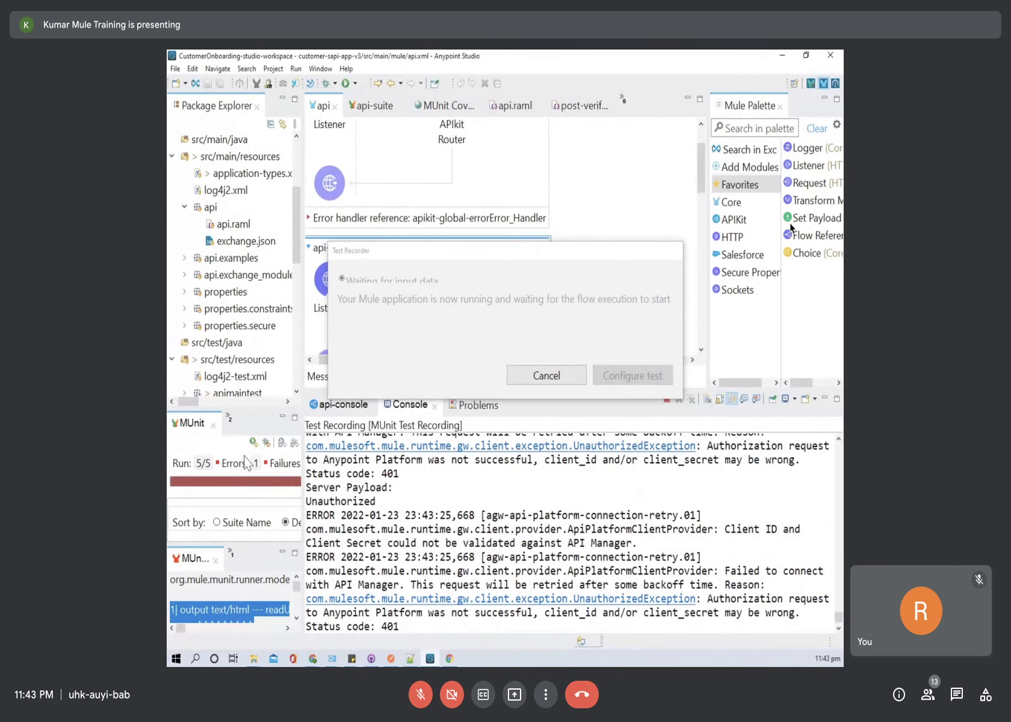
pyautogui.click(229, 418)
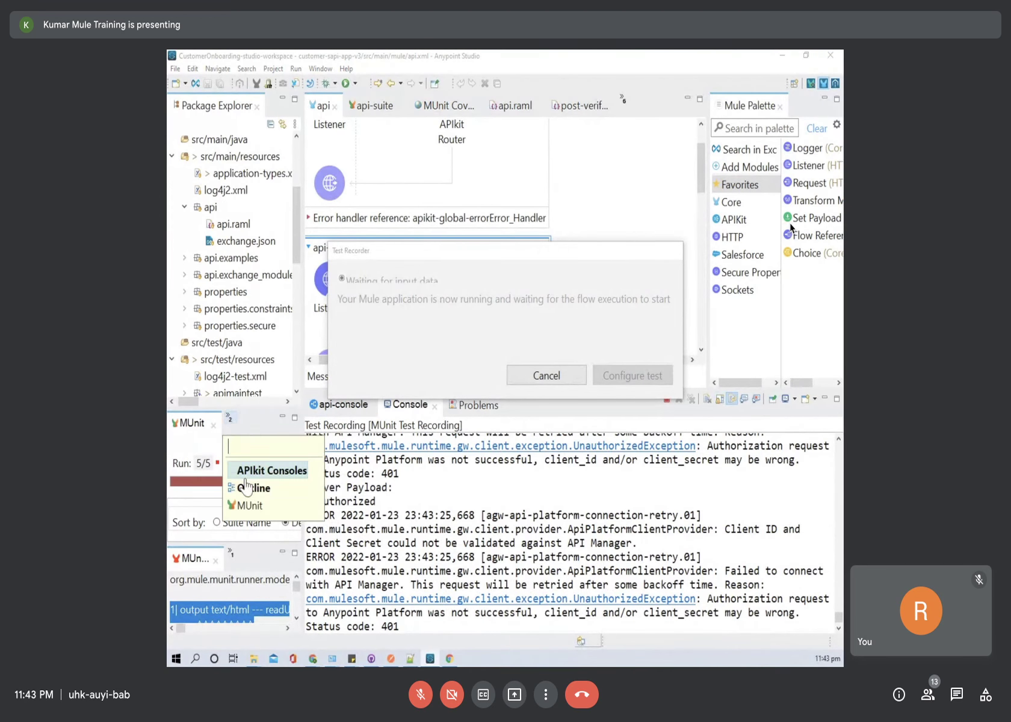
pyautogui.click(260, 470)
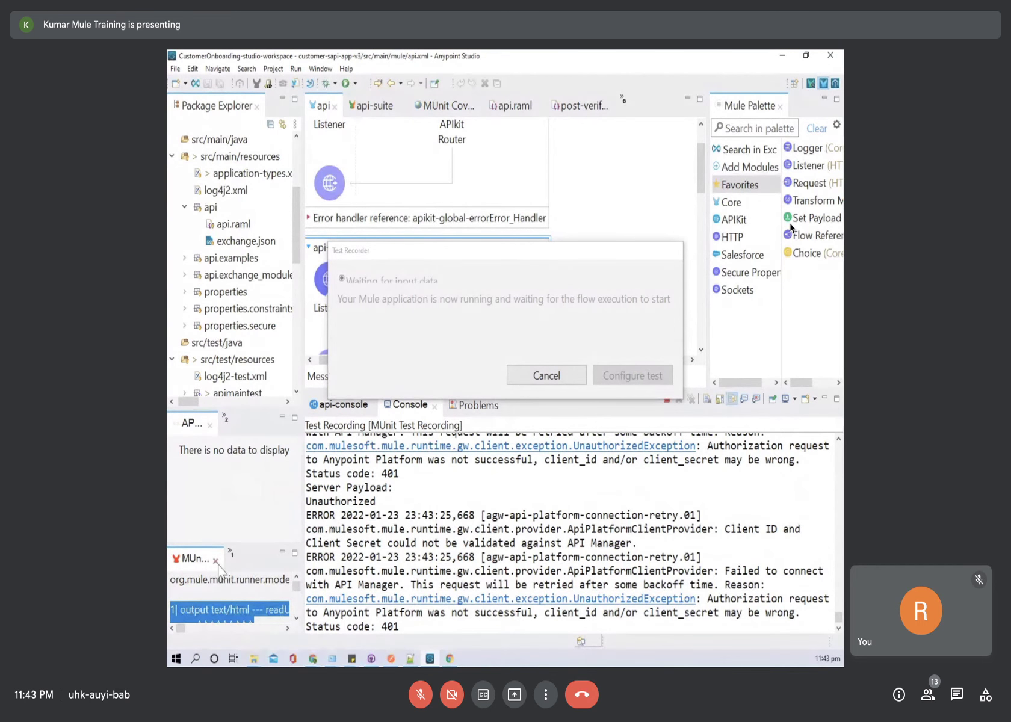
# Step: Check the MUnit Coverage views list without changing it, then move to Postman
pyautogui.click(231, 552)
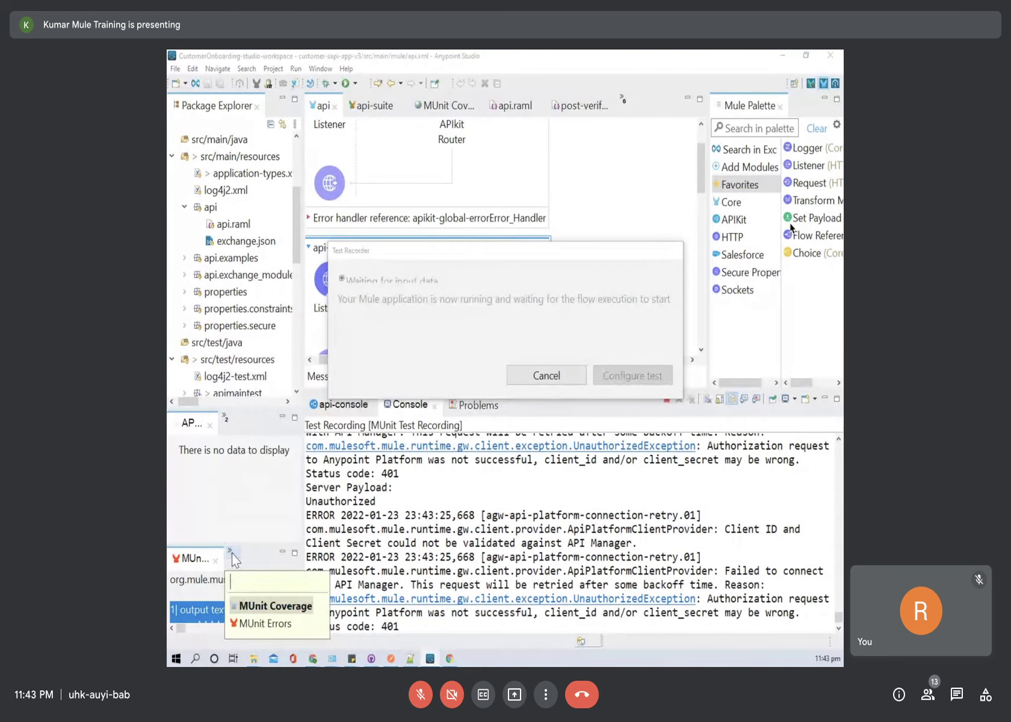
pyautogui.click(238, 518)
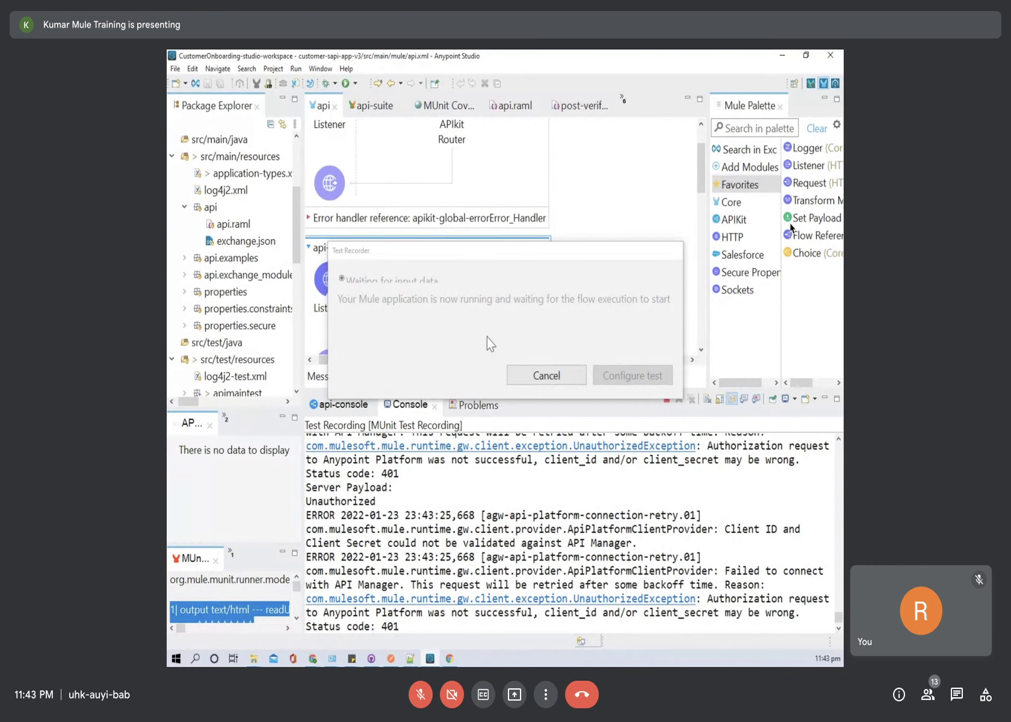
pyautogui.click(391, 659)
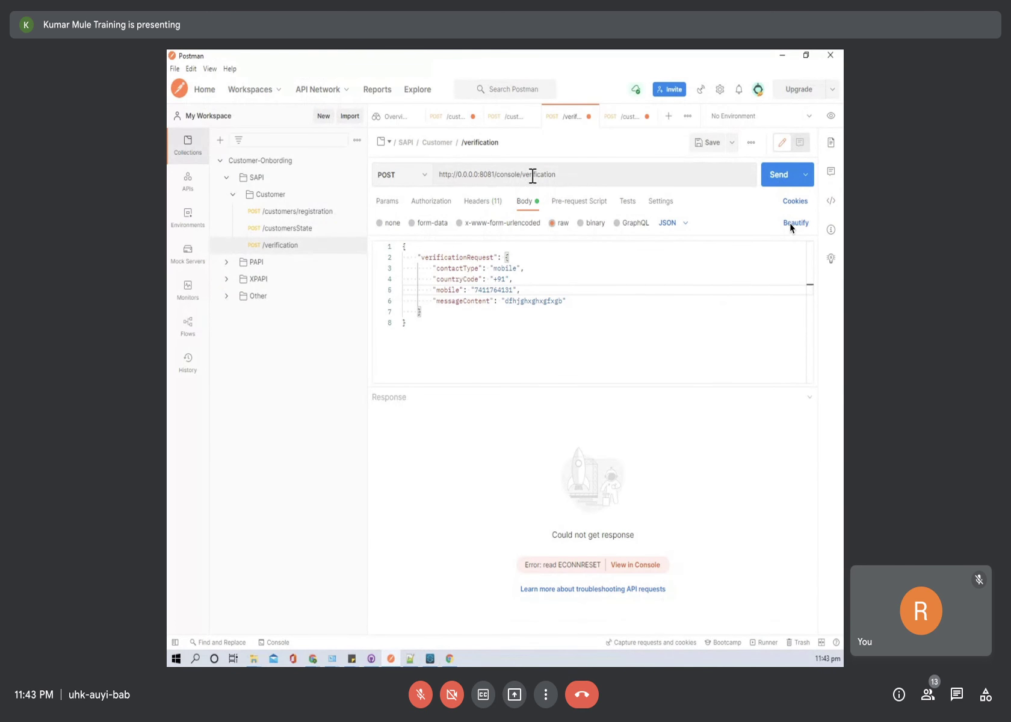
# Step: Send POST /verification from Postman and dismiss Studio's APIKIT:NOT_FOUND recorder error
pyautogui.click(779, 173)
pyautogui.hotkey('alt', 'Tab')
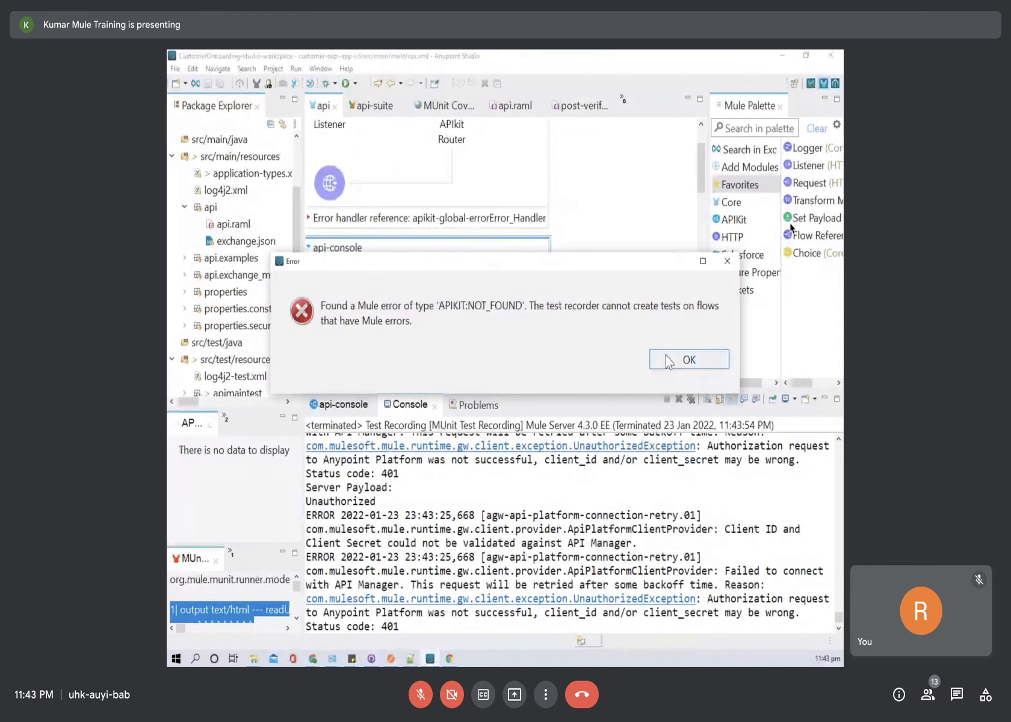
pyautogui.click(688, 360)
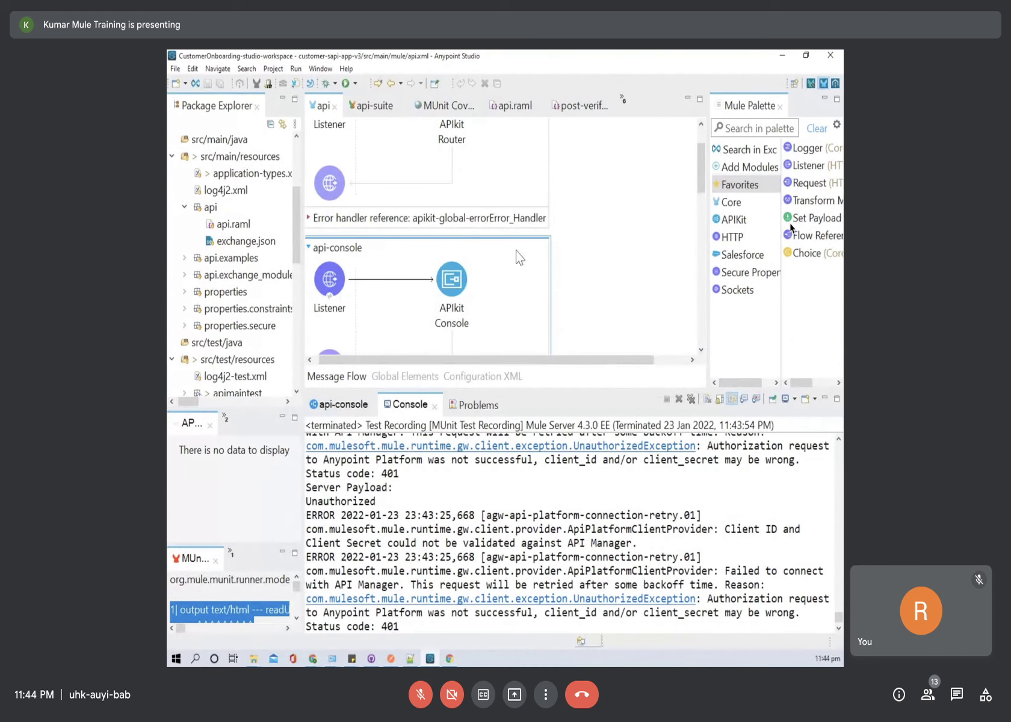
pyautogui.scroll(-3, 473, 277)
pyautogui.scroll(-3, 466, 284)
pyautogui.scroll(-3, 463, 297)
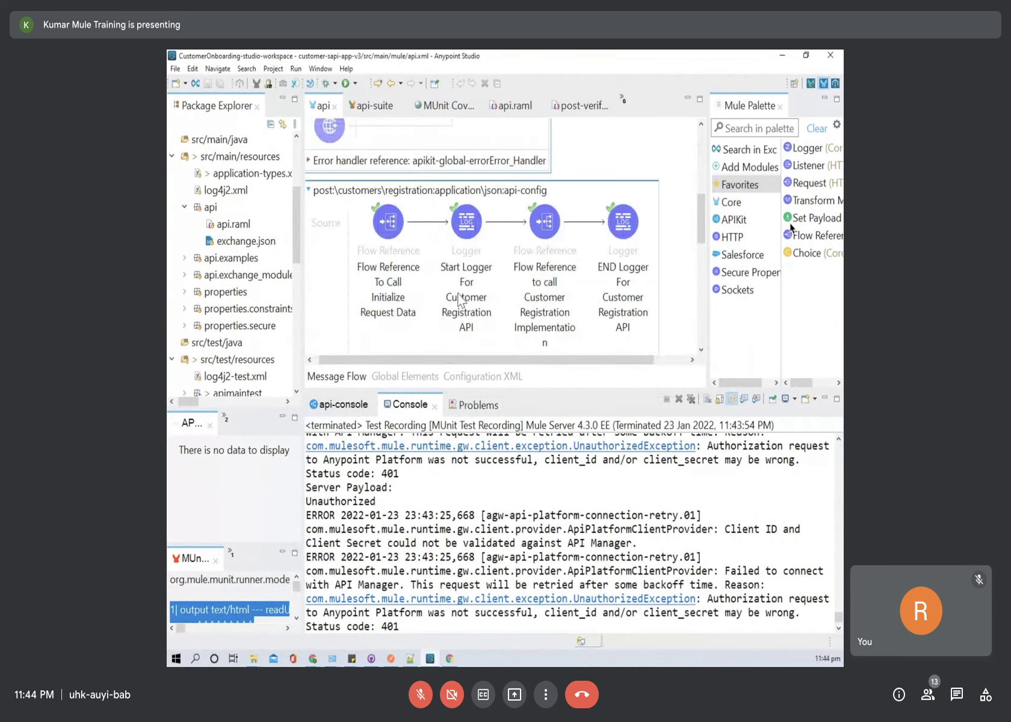
pyautogui.scroll(-3, 461, 300)
pyautogui.scroll(-3, 461, 301)
pyautogui.scroll(-3, 461, 300)
pyautogui.scroll(-3, 461, 300)
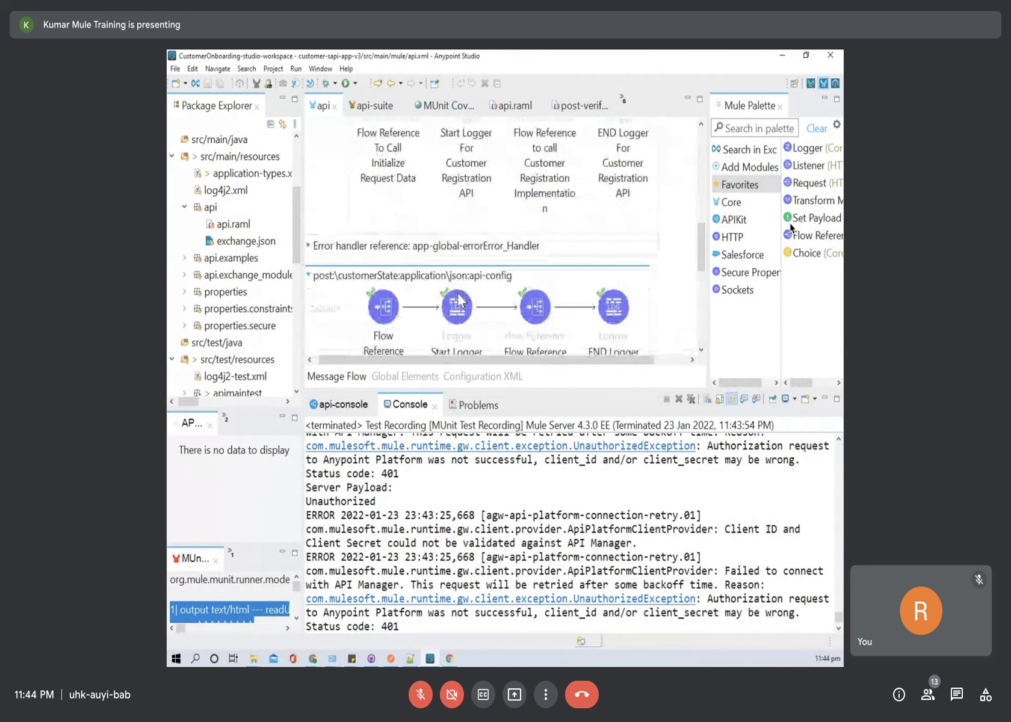
pyautogui.scroll(5, 460, 301)
pyautogui.scroll(5, 461, 300)
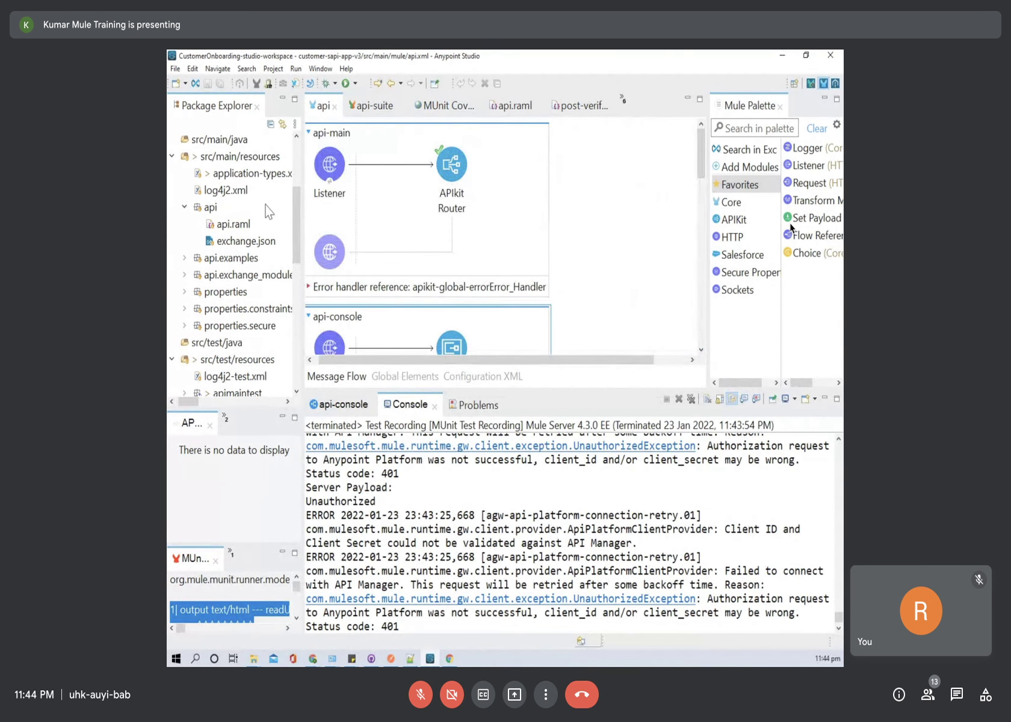
pyautogui.scroll(5, 237, 229)
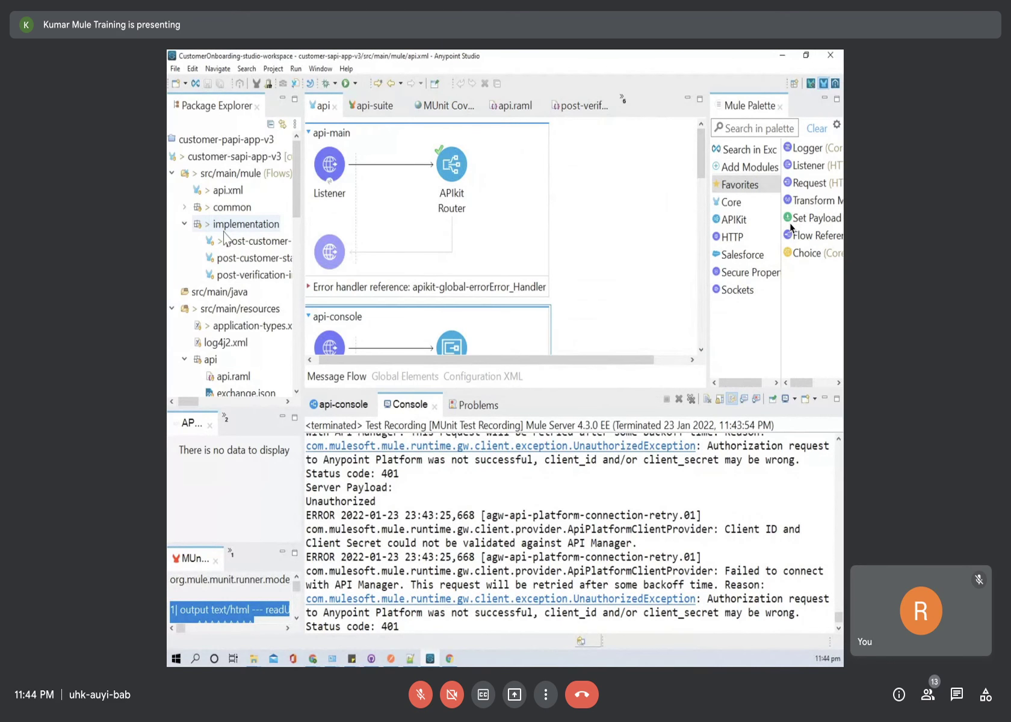
# Step: Glance at the registration implementation flow, return to api.xml, and list the MUnit coverage views
pyautogui.doubleClick(247, 241)
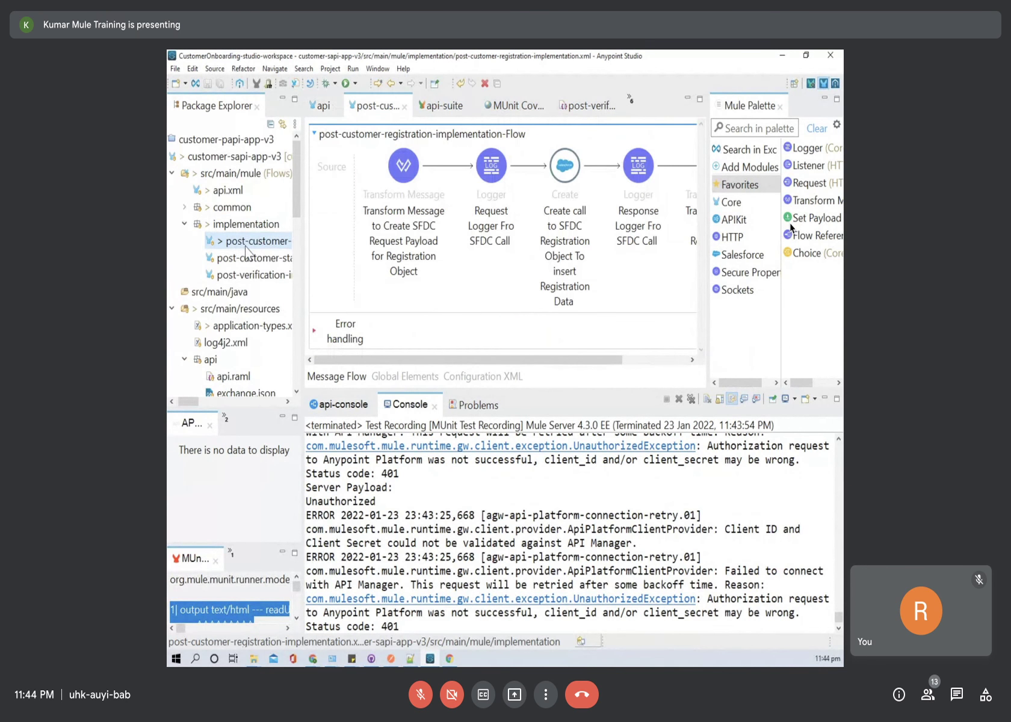
pyautogui.click(227, 191)
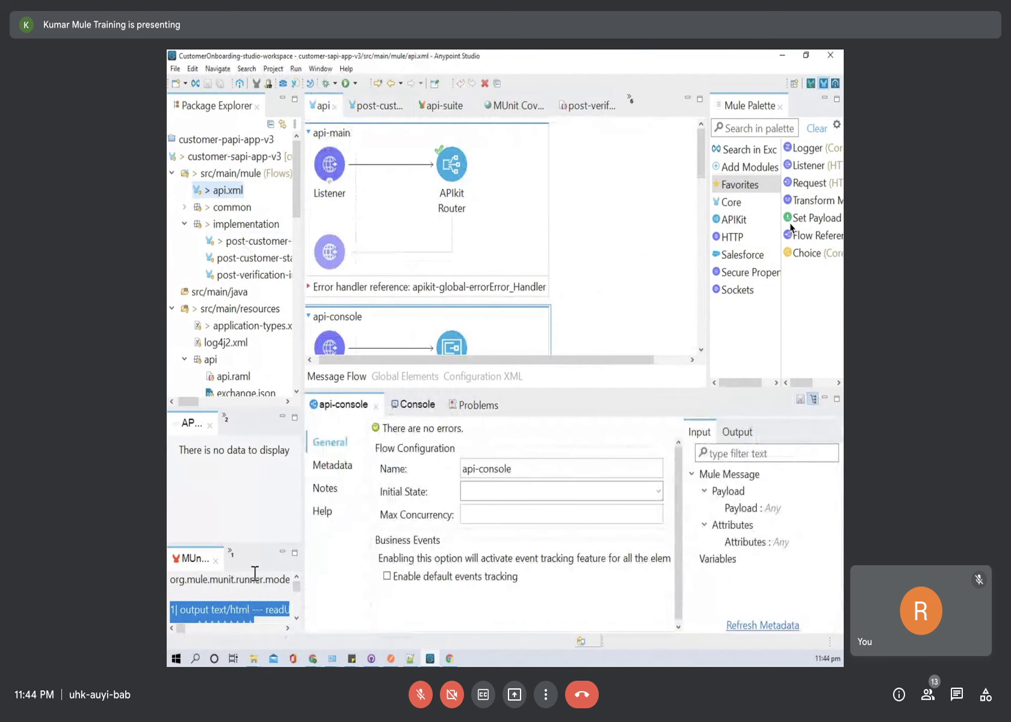
pyautogui.click(225, 418)
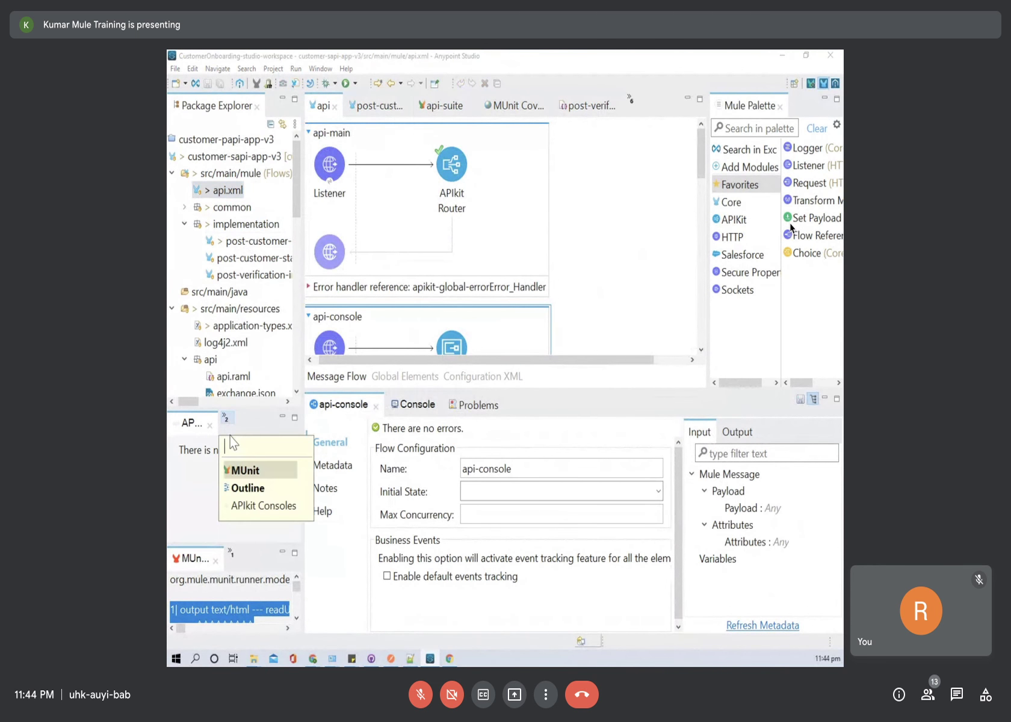
pyautogui.click(229, 553)
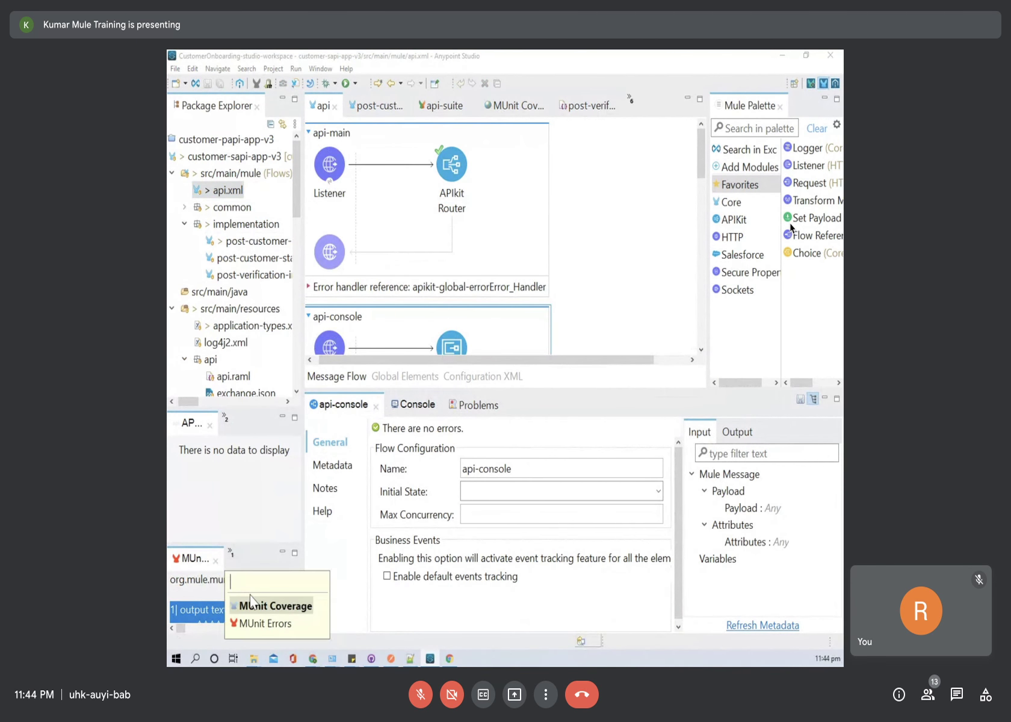
# Step: Show MUnit Coverage and generate the report: 25.93% overall, api.xml at 93.33%
pyautogui.click(261, 624)
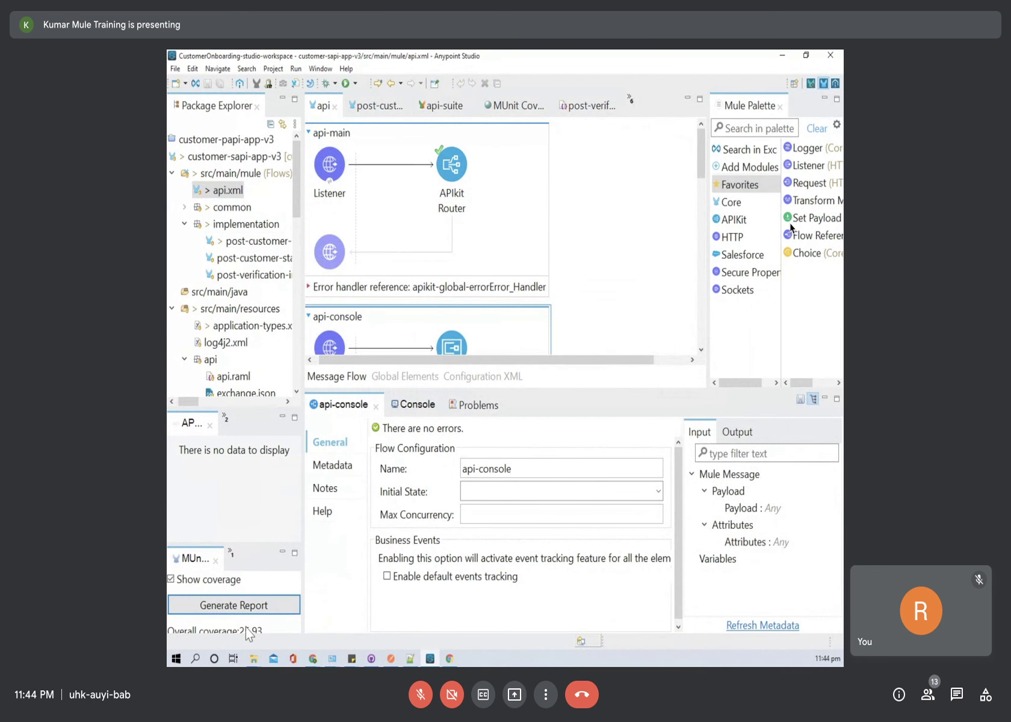
pyautogui.click(246, 611)
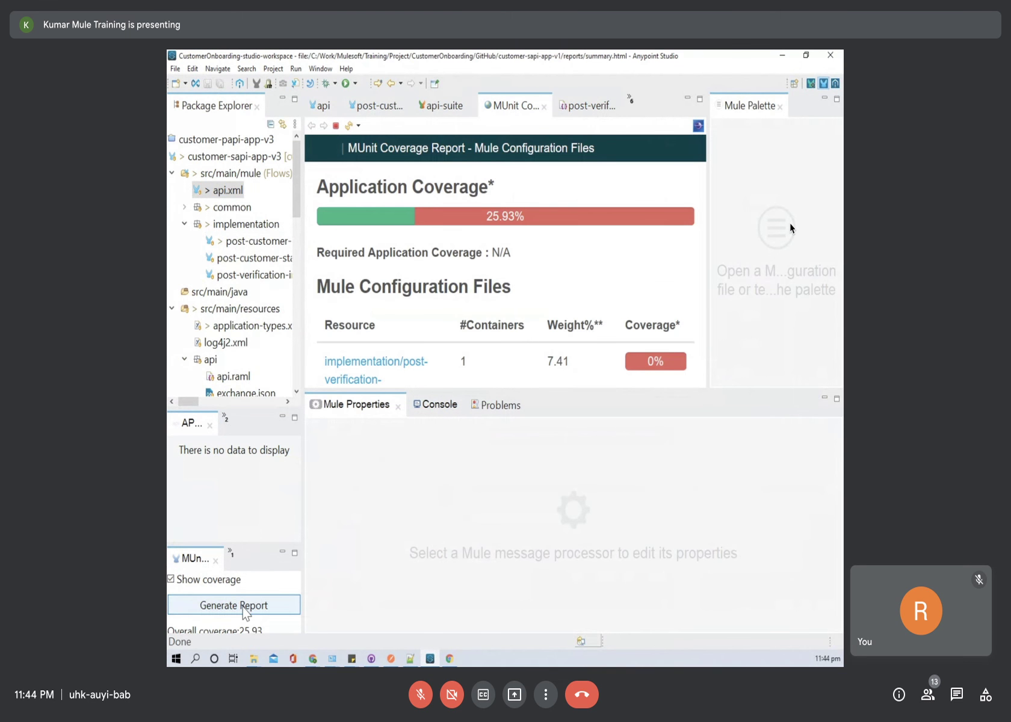
pyautogui.scroll(-3, 682, 307)
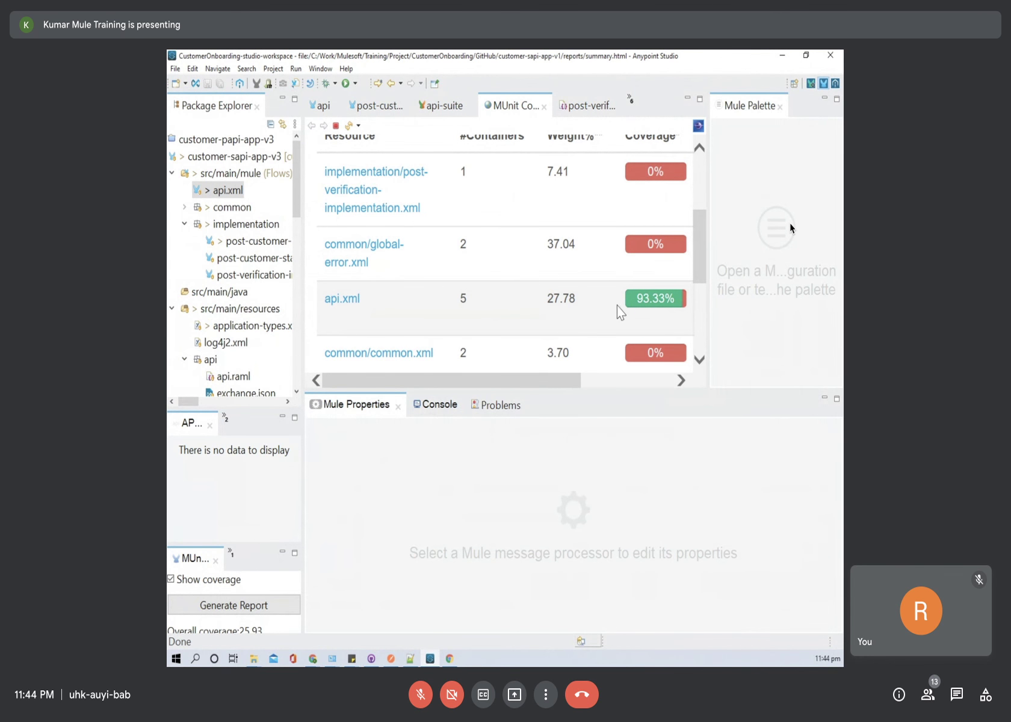
pyautogui.scroll(3, 603, 316)
pyautogui.scroll(-4, 604, 317)
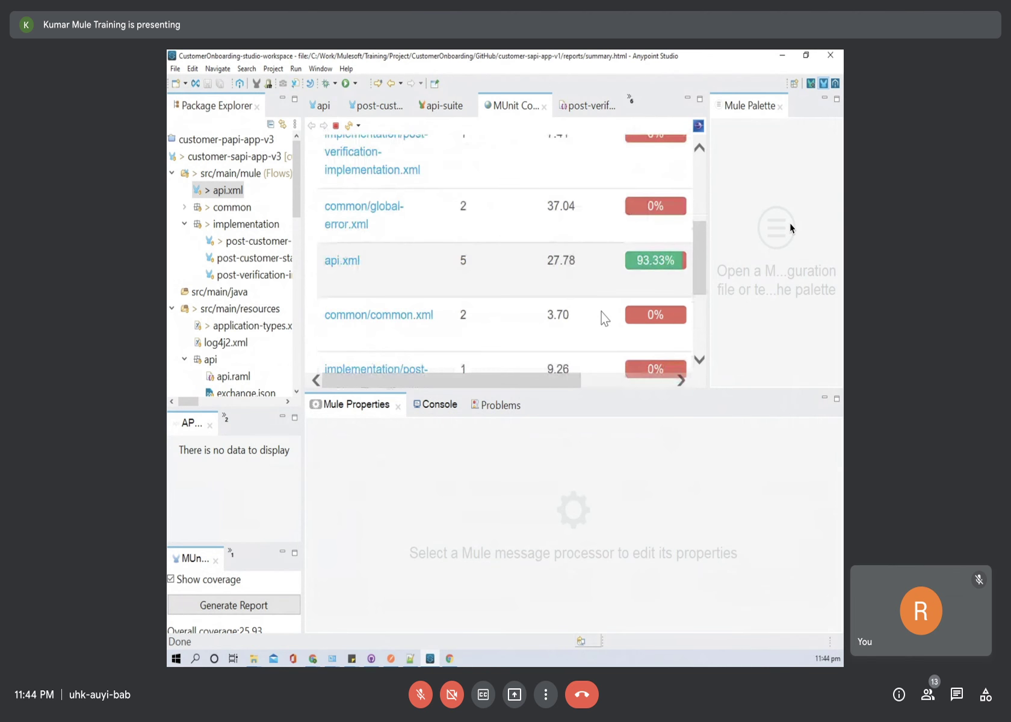
pyautogui.scroll(-3, 603, 316)
pyautogui.scroll(-1, 604, 316)
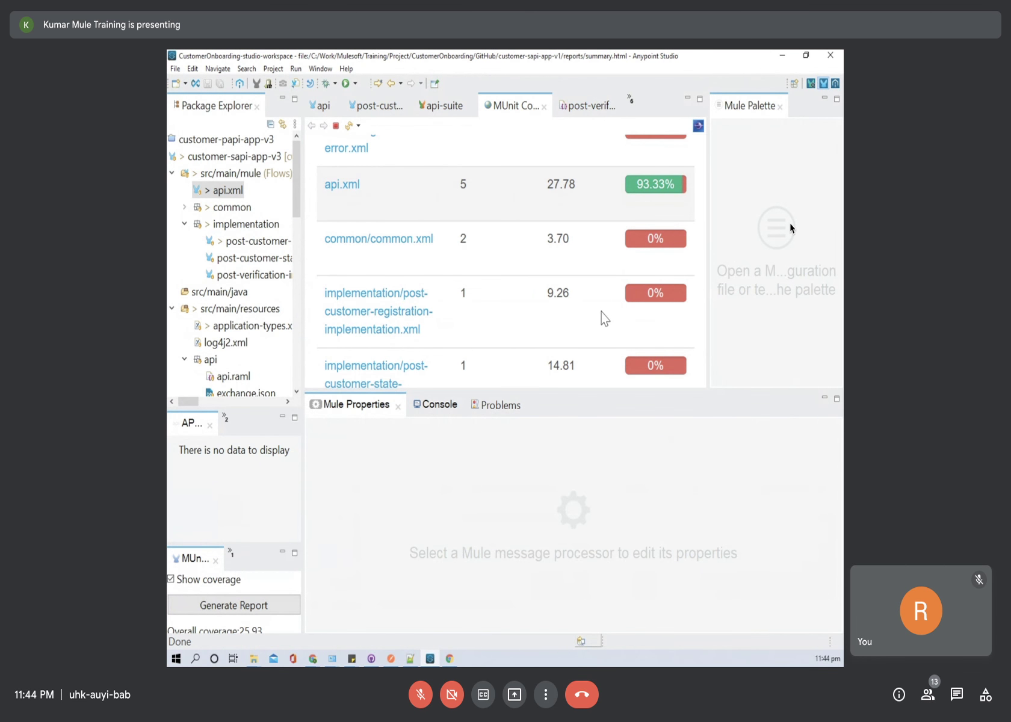
pyautogui.scroll(3, 604, 316)
pyautogui.scroll(2, 603, 316)
pyautogui.scroll(3, 602, 317)
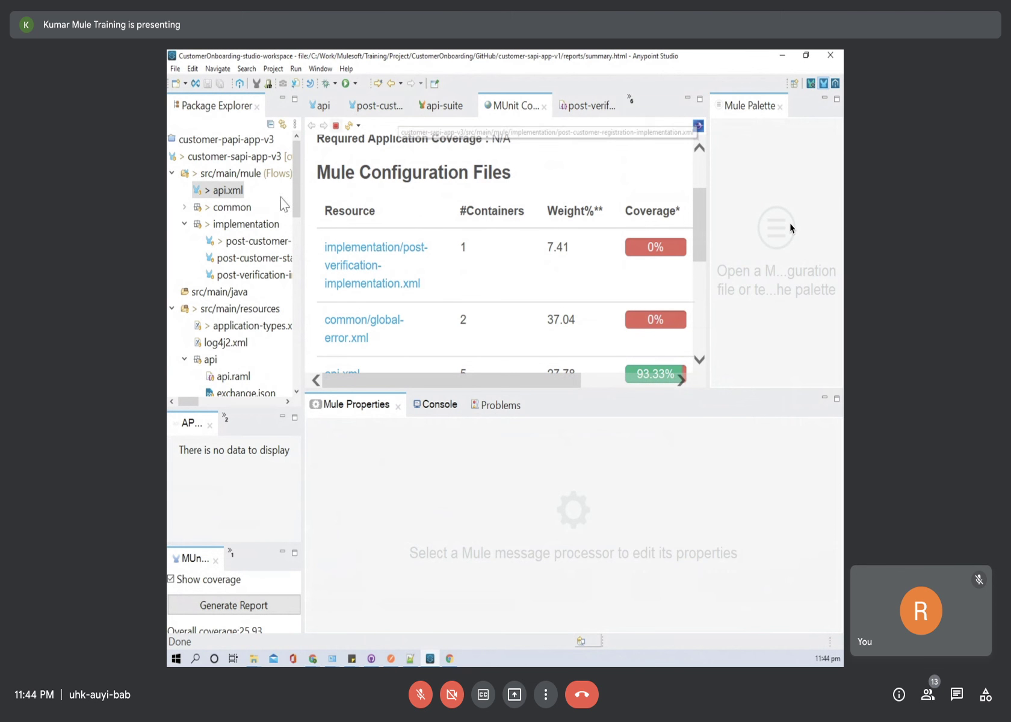
# Step: Open post-customer-registration-implementation.xml and record a test for its flow despite the version mismatch
pyautogui.click(253, 241)
pyautogui.doubleClick(253, 241)
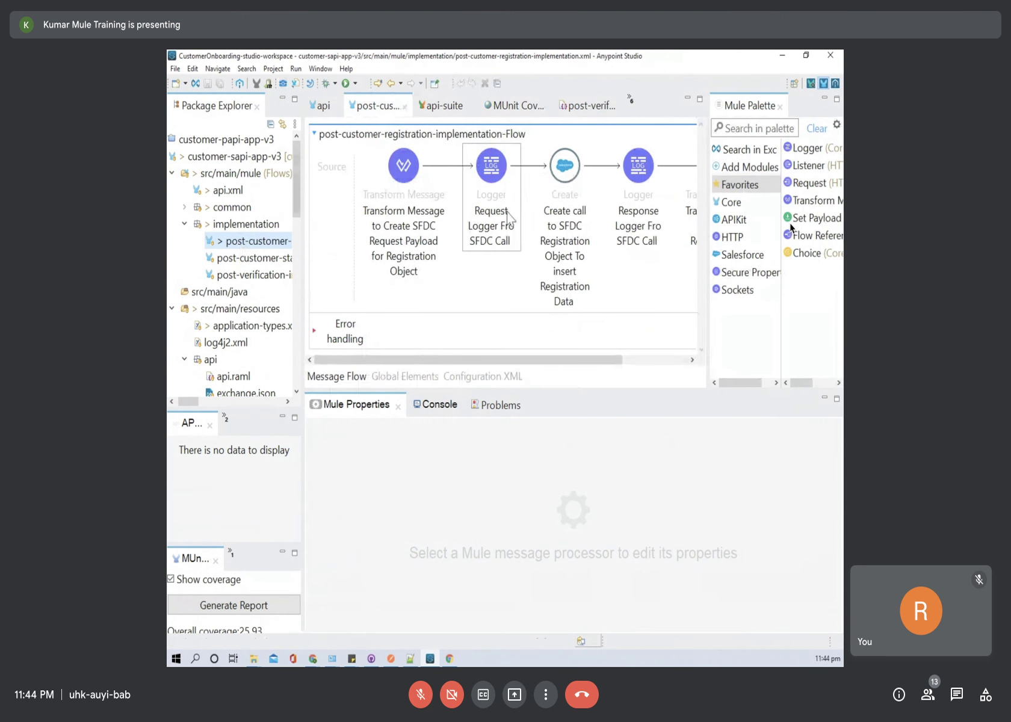
pyautogui.click(434, 145)
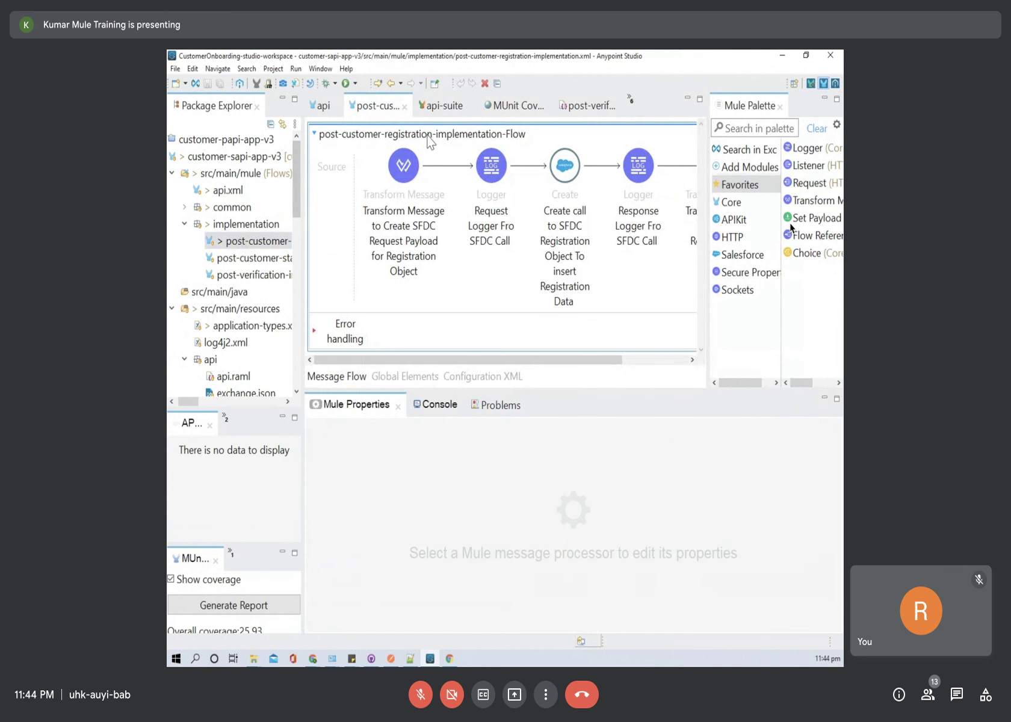
pyautogui.rightClick(434, 145)
pyautogui.moveTo(498, 322)
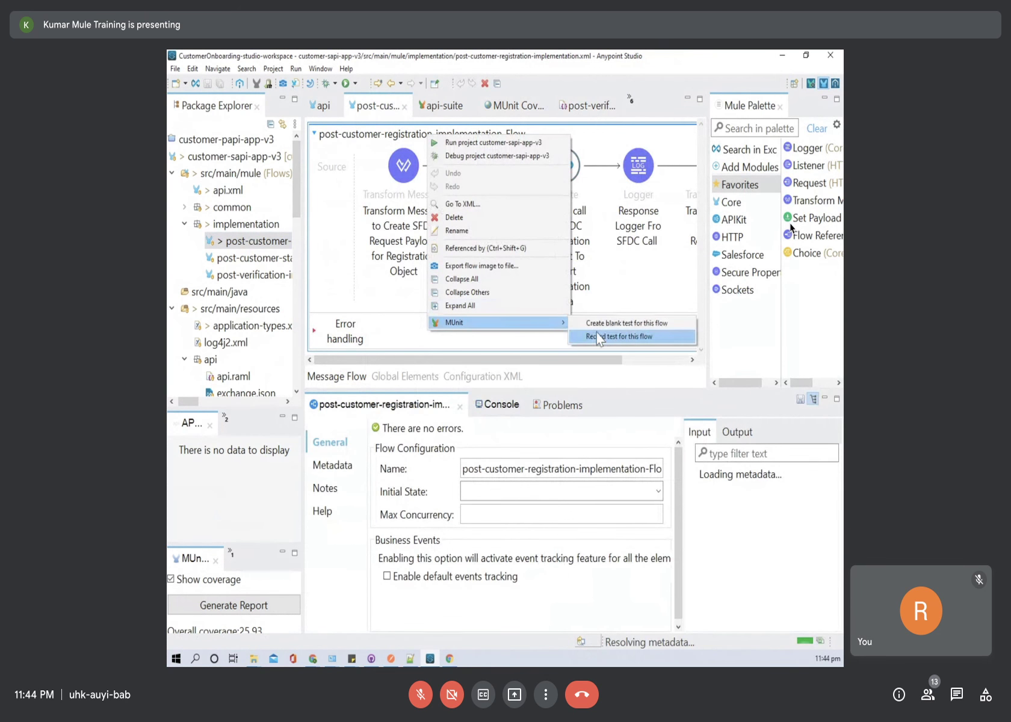
pyautogui.click(604, 338)
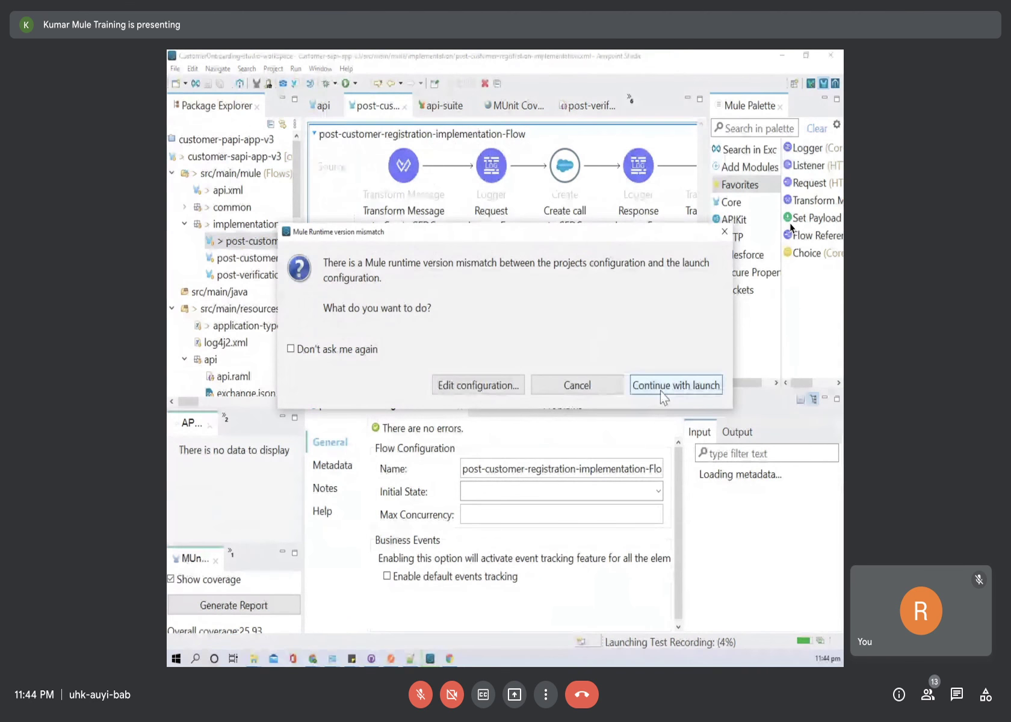
pyautogui.click(676, 385)
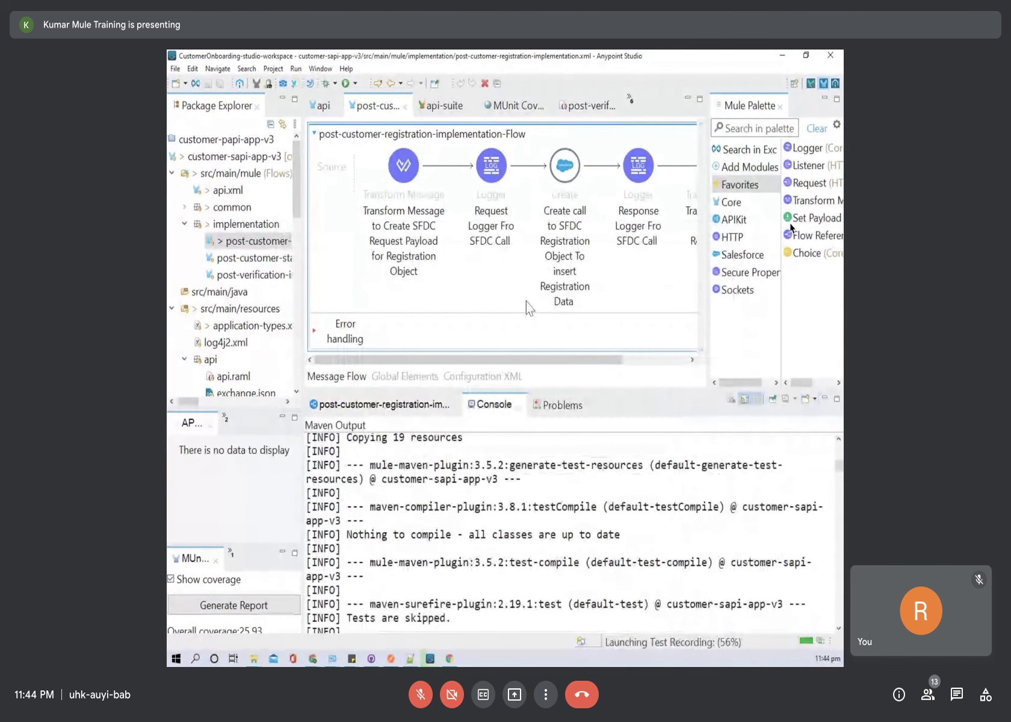